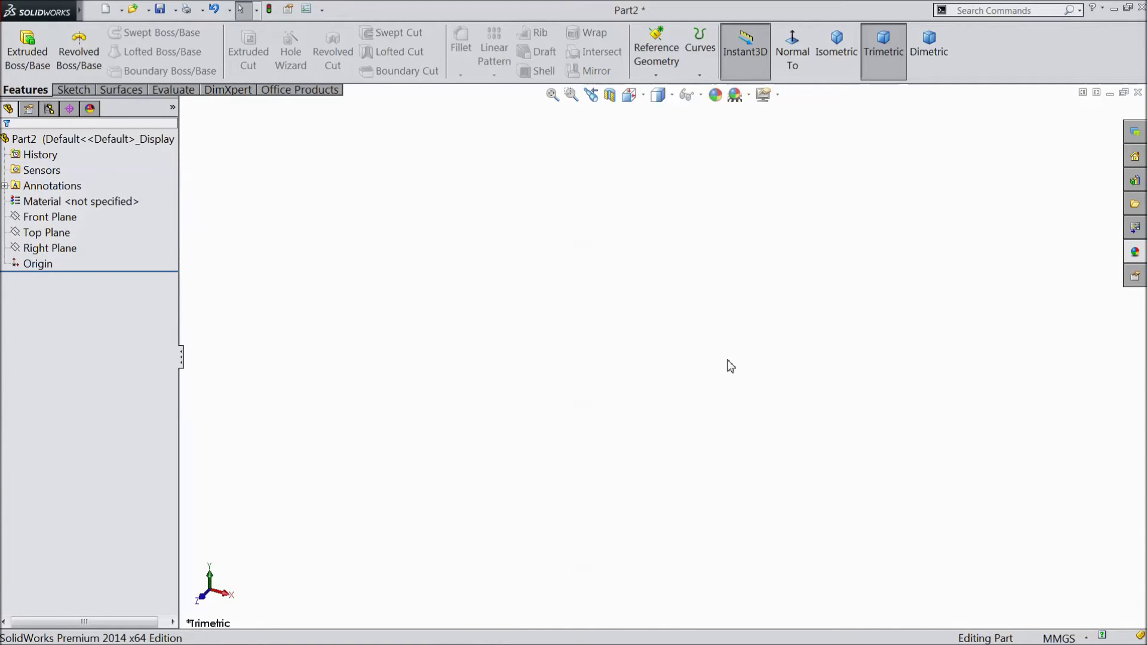
Step: Open a new sketch on the Front Plane from the FeatureManager tree
{"action": "left_click", "coordinate": [64, 219]}
{"action": "left_click", "coordinate": [92, 212]}
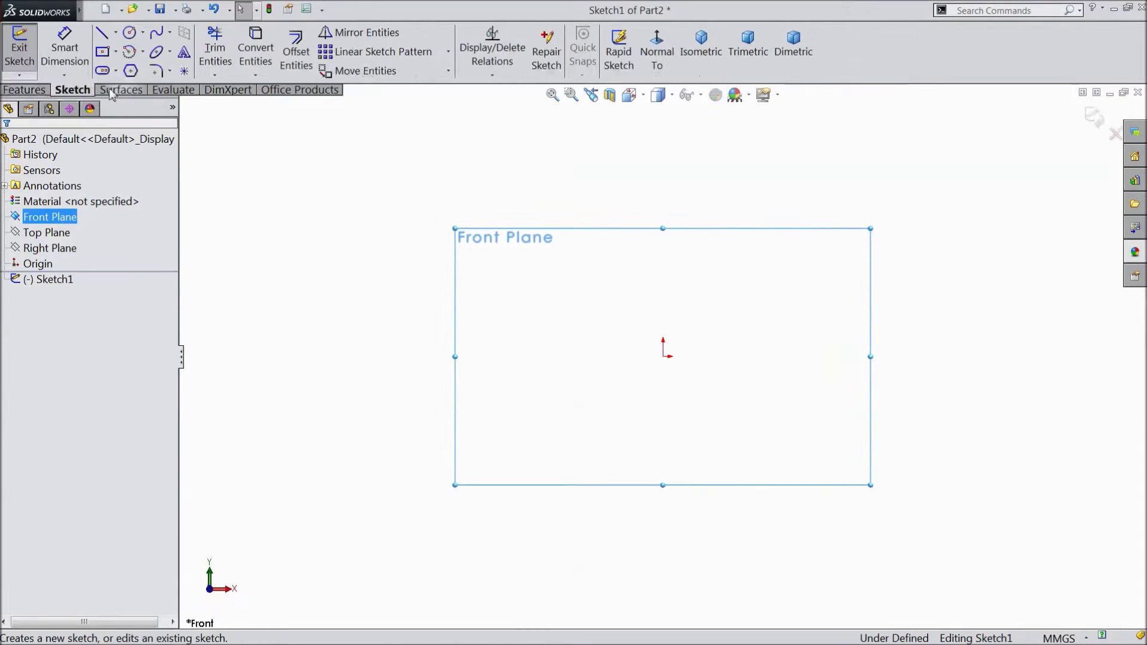
Step: Draw three lines: horizontal to the origin, slanted up-right, then horizontal again
{"action": "left_click", "coordinate": [103, 33]}
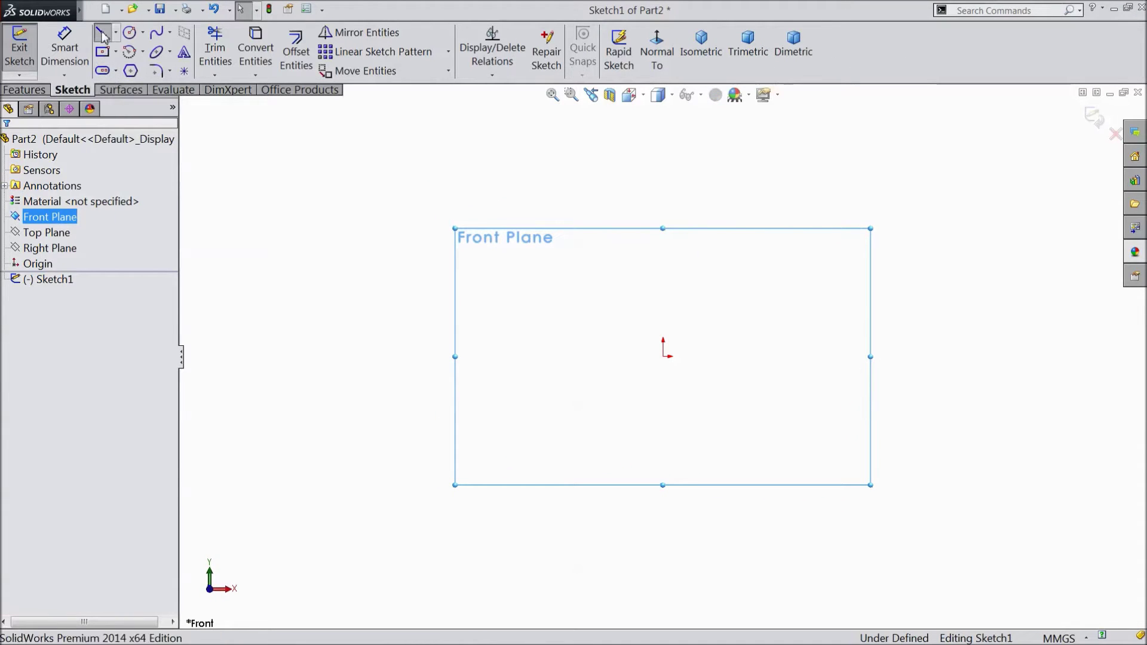
{"action": "left_click", "coordinate": [607, 356]}
{"action": "left_click", "coordinate": [664, 356]}
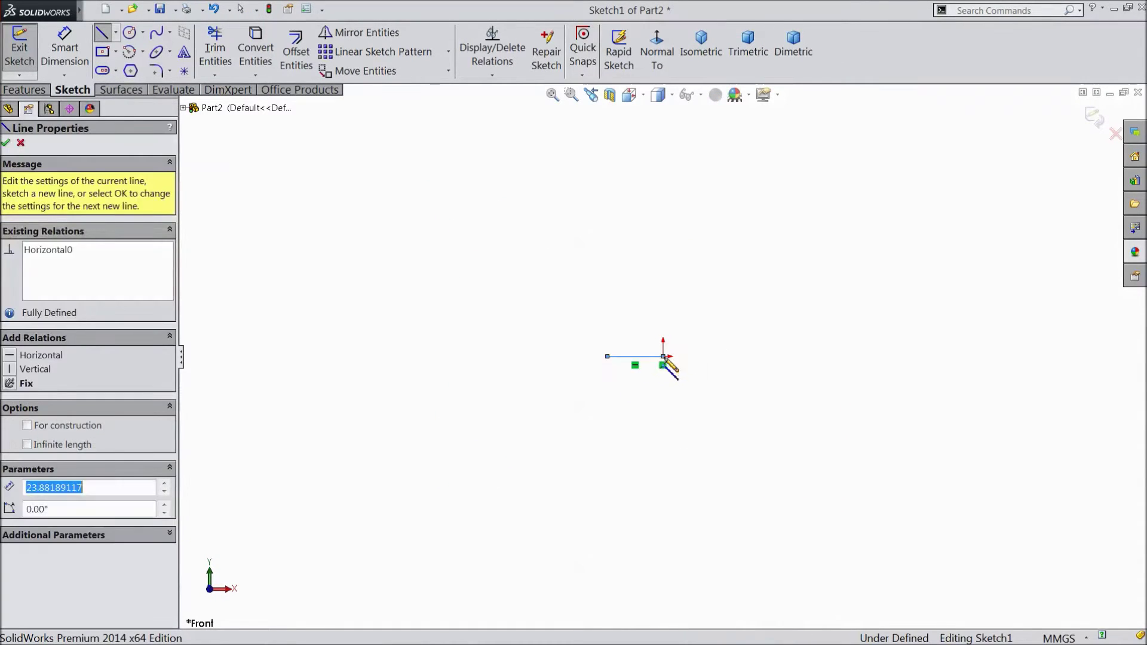
{"action": "left_click", "coordinate": [824, 266]}
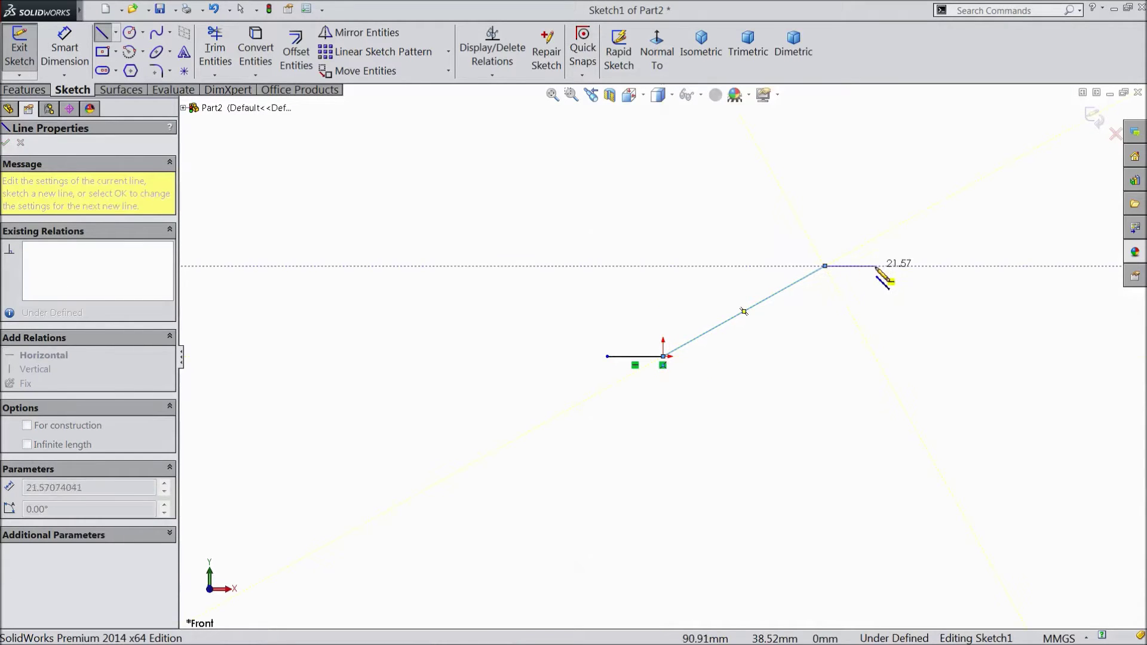
{"action": "double_click", "coordinate": [883, 267]}
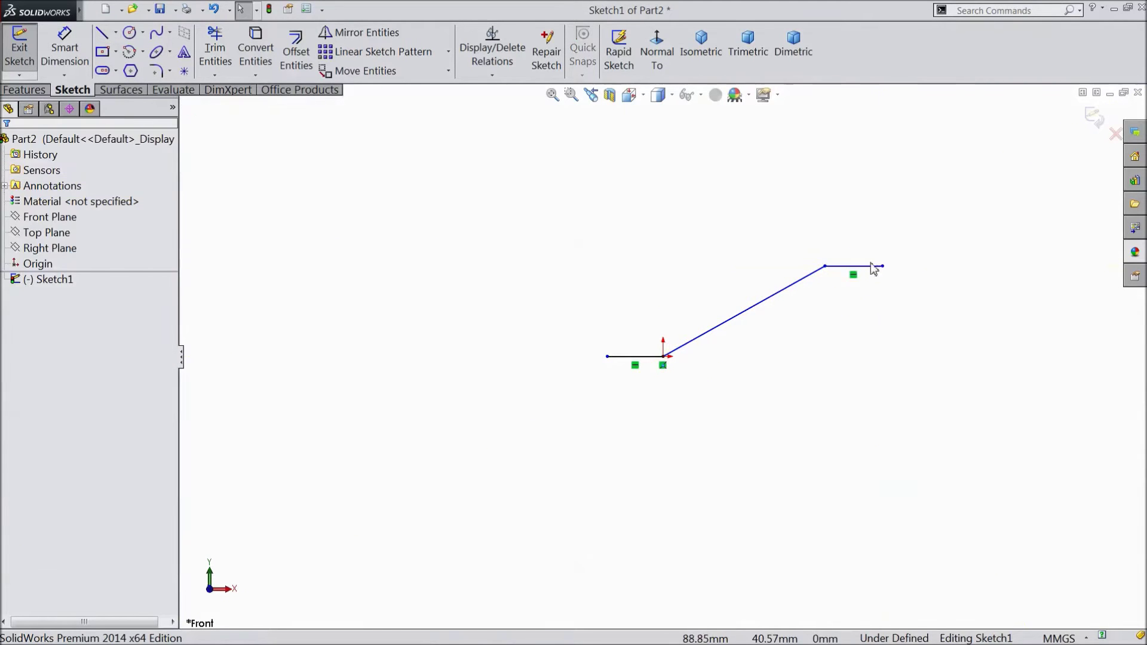
{"action": "scroll", "coordinate": [883, 267], "scroll_direction": "down", "scroll_amount": 3}
Step: Dimension the bottom and top horizontal lines to 82 mm each
{"action": "left_click", "coordinate": [64, 49]}
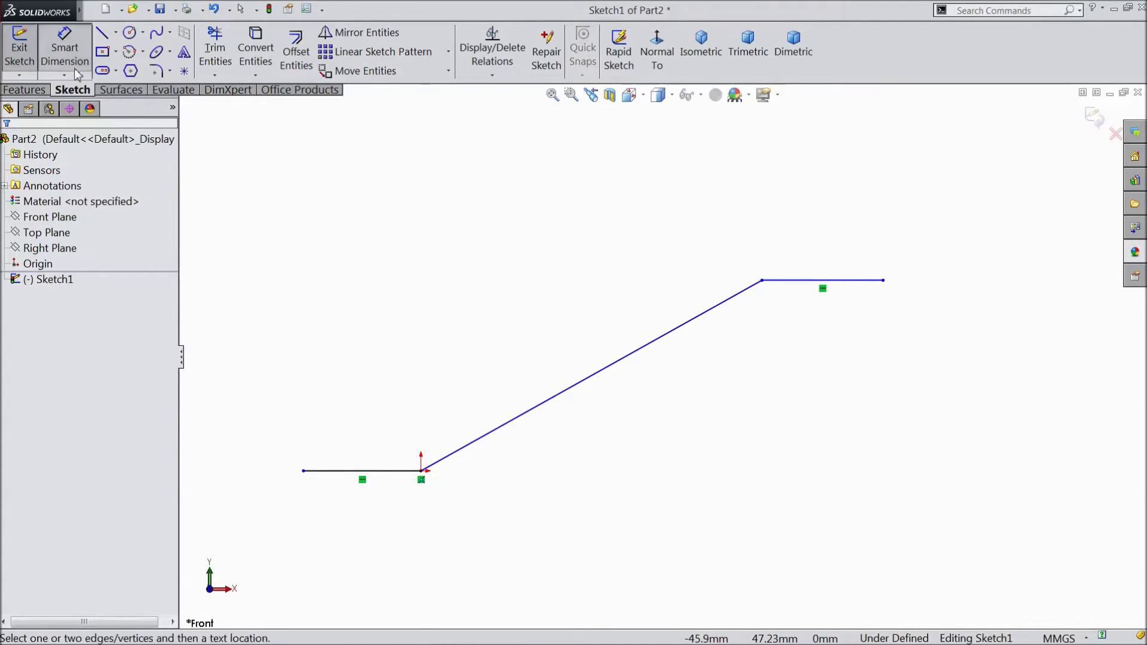
{"action": "left_click", "coordinate": [368, 473]}
{"action": "left_click", "coordinate": [377, 531]}
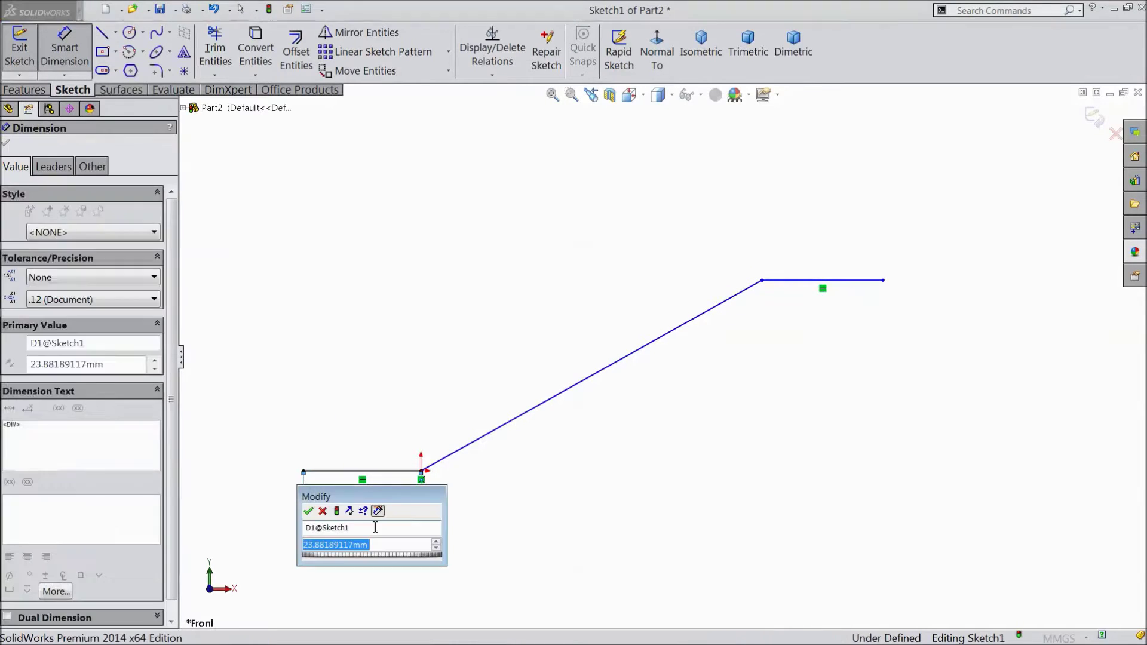
{"action": "type", "text": "82"}
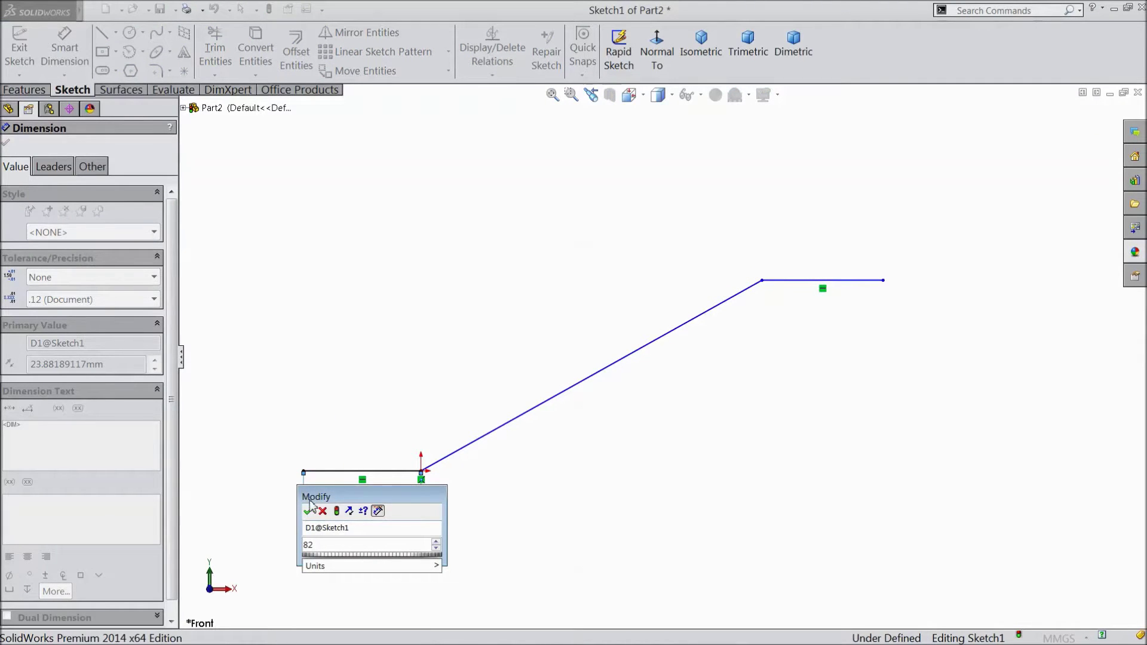
{"action": "left_click", "coordinate": [309, 511]}
{"action": "left_click", "coordinate": [825, 283]}
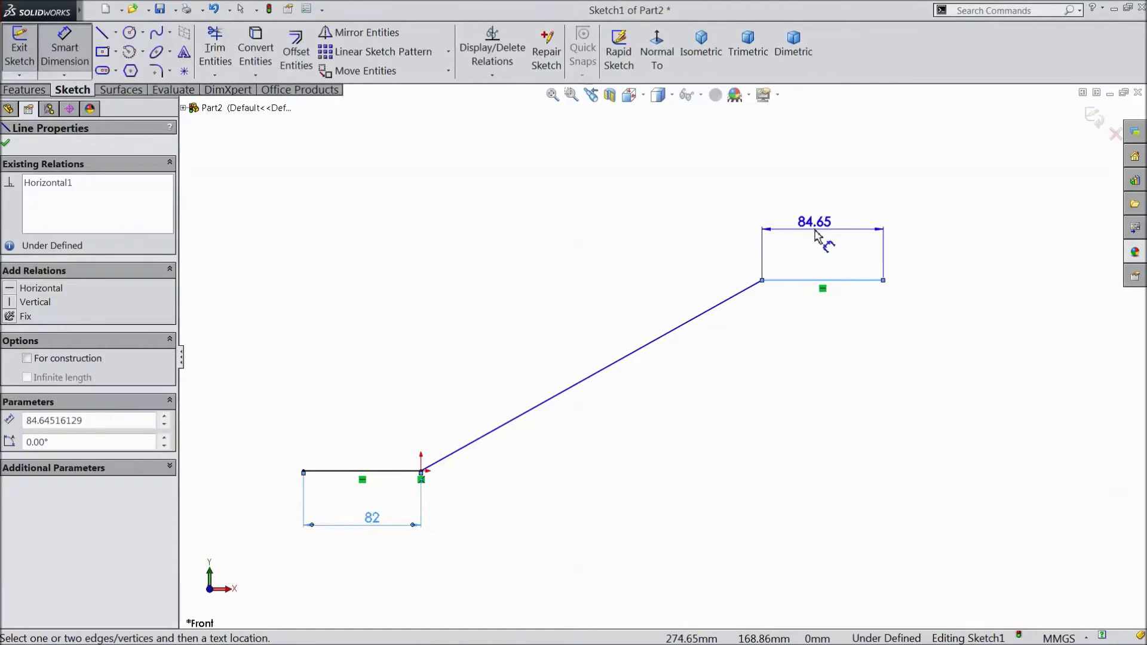
{"action": "left_click", "coordinate": [824, 232]}
{"action": "type", "text": "82"}
{"action": "key", "text": "Return"}
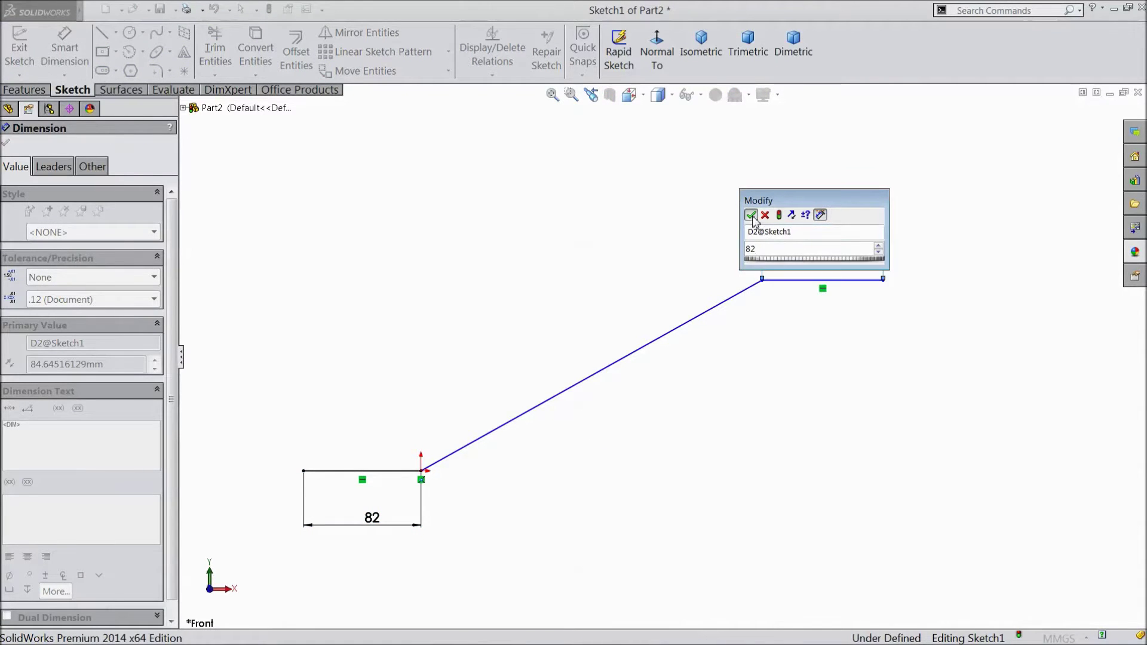
Step: Add a 13° slant angle and a 158 mm vertical rise between the lines
{"action": "left_click", "coordinate": [462, 449]}
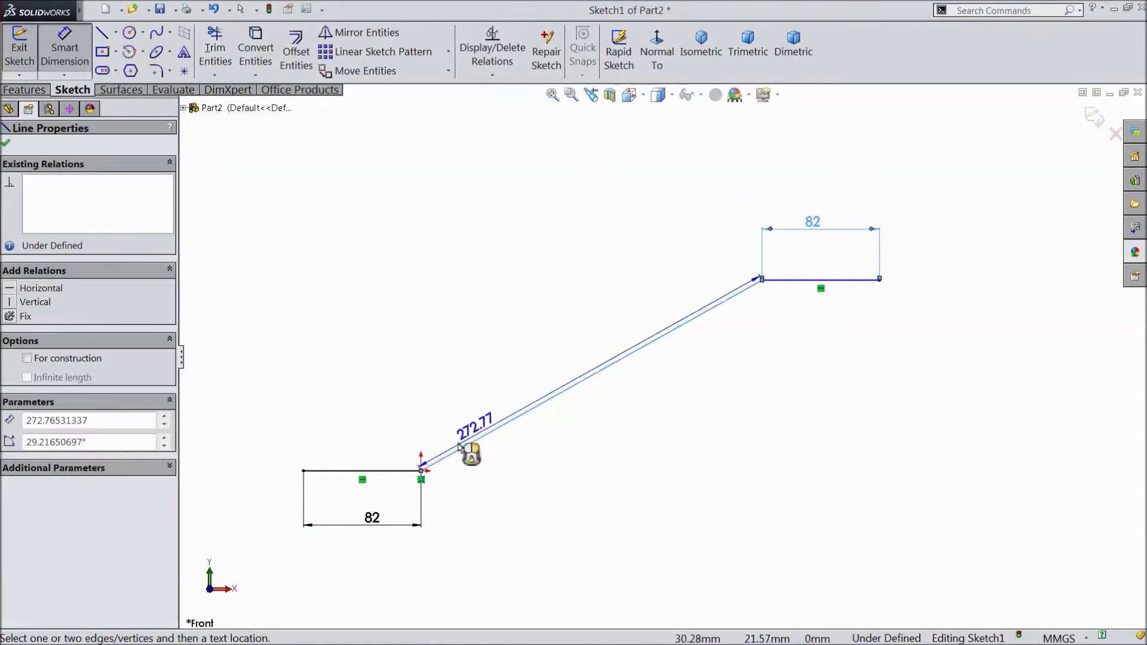
{"action": "left_click", "coordinate": [408, 473]}
{"action": "left_click", "coordinate": [550, 449]}
{"action": "type", "text": "13"}
{"action": "left_click", "coordinate": [493, 422]}
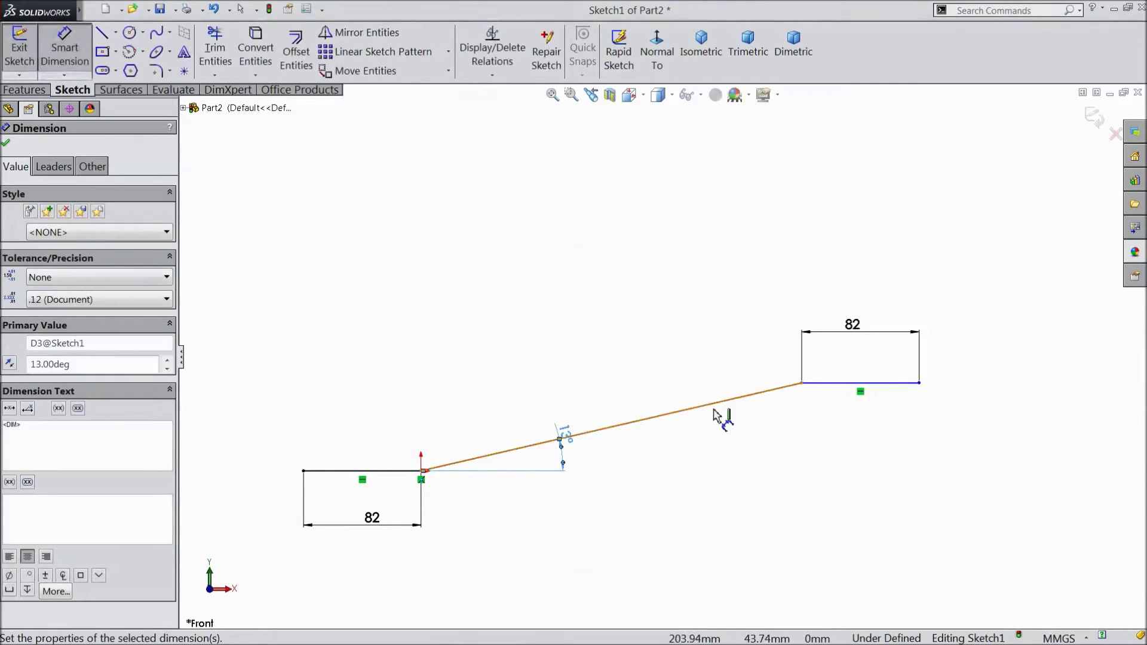
{"action": "left_click", "coordinate": [834, 384]}
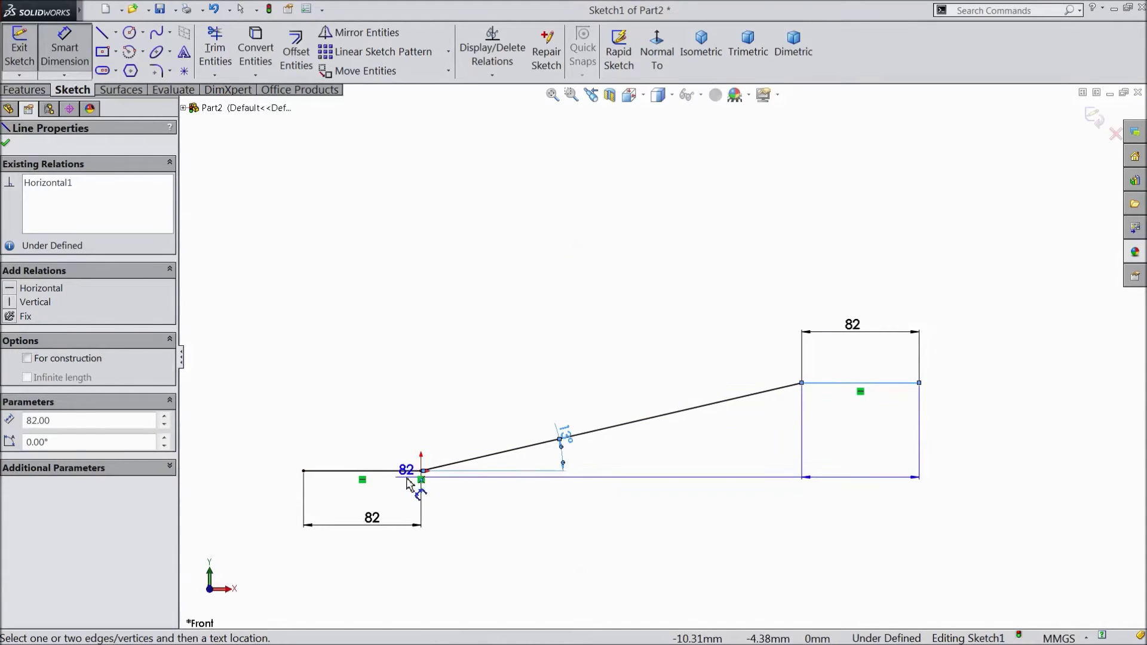
{"action": "left_click", "coordinate": [413, 470]}
{"action": "left_click", "coordinate": [274, 427]}
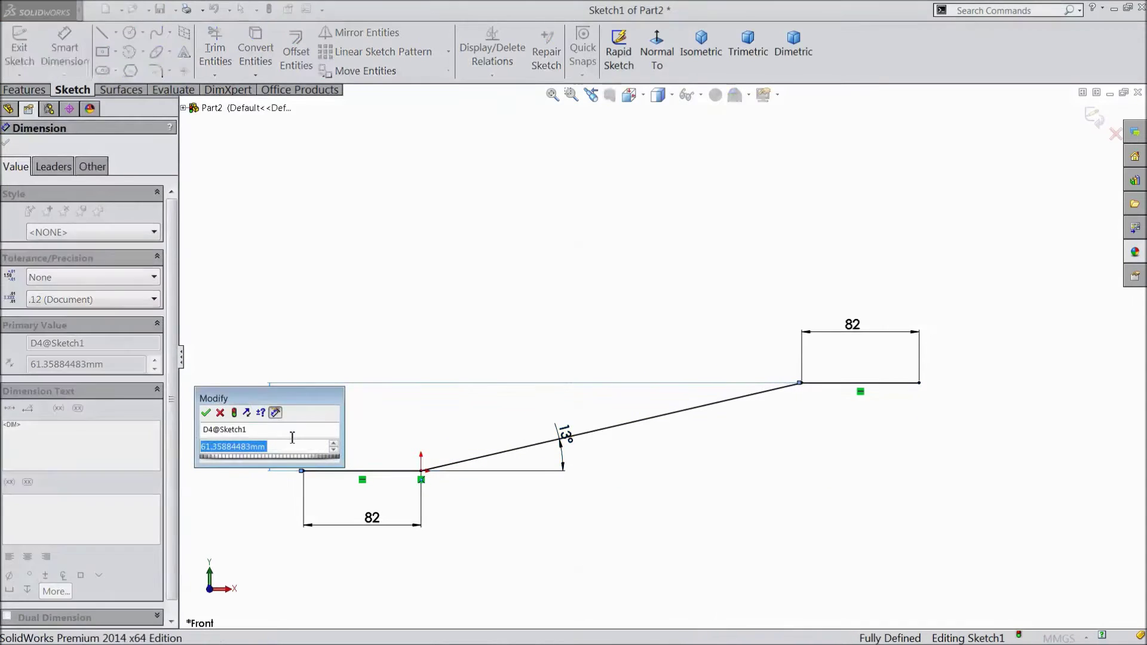
{"action": "type", "text": "158"}
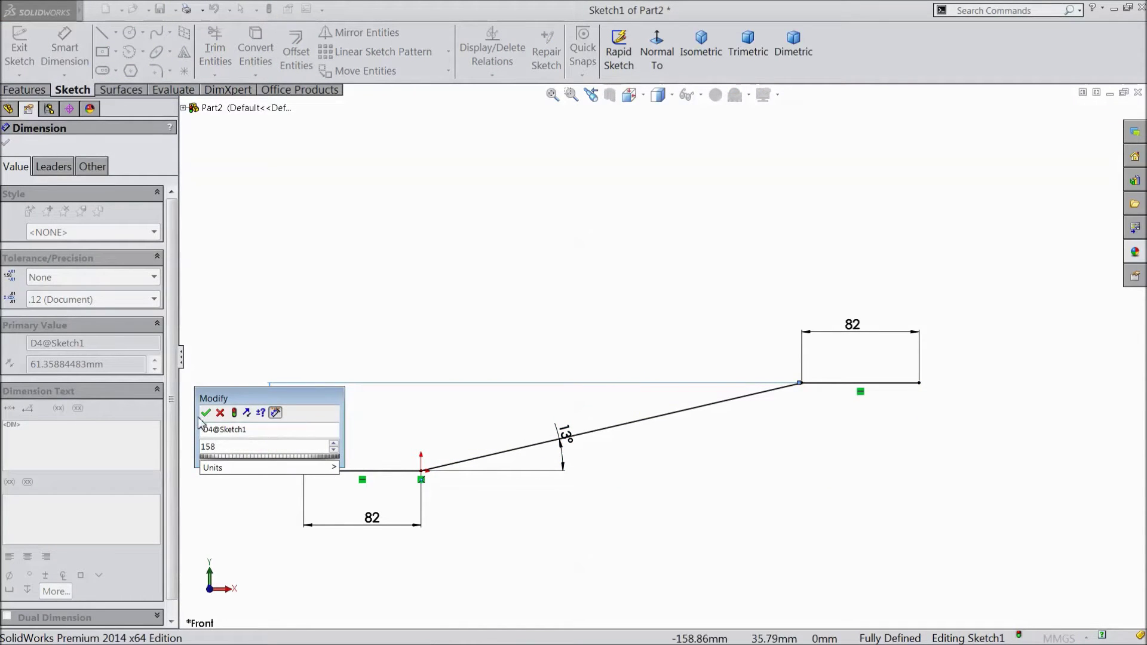
{"action": "left_click", "coordinate": [206, 413]}
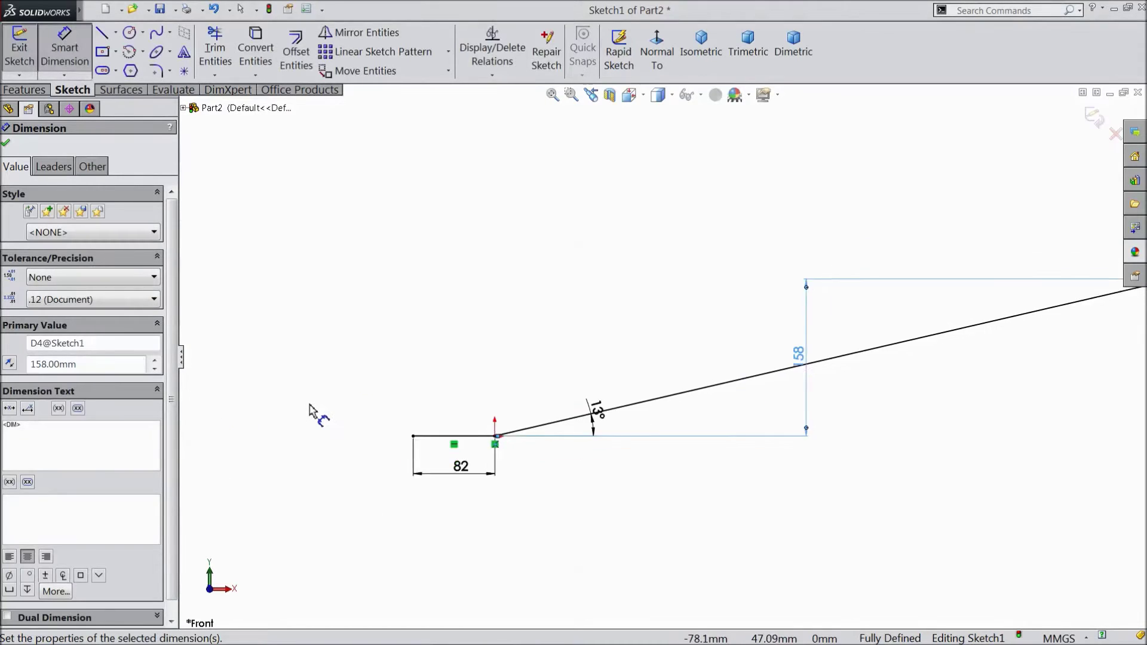
{"action": "scroll", "coordinate": [897, 327], "scroll_direction": "down", "scroll_amount": 2}
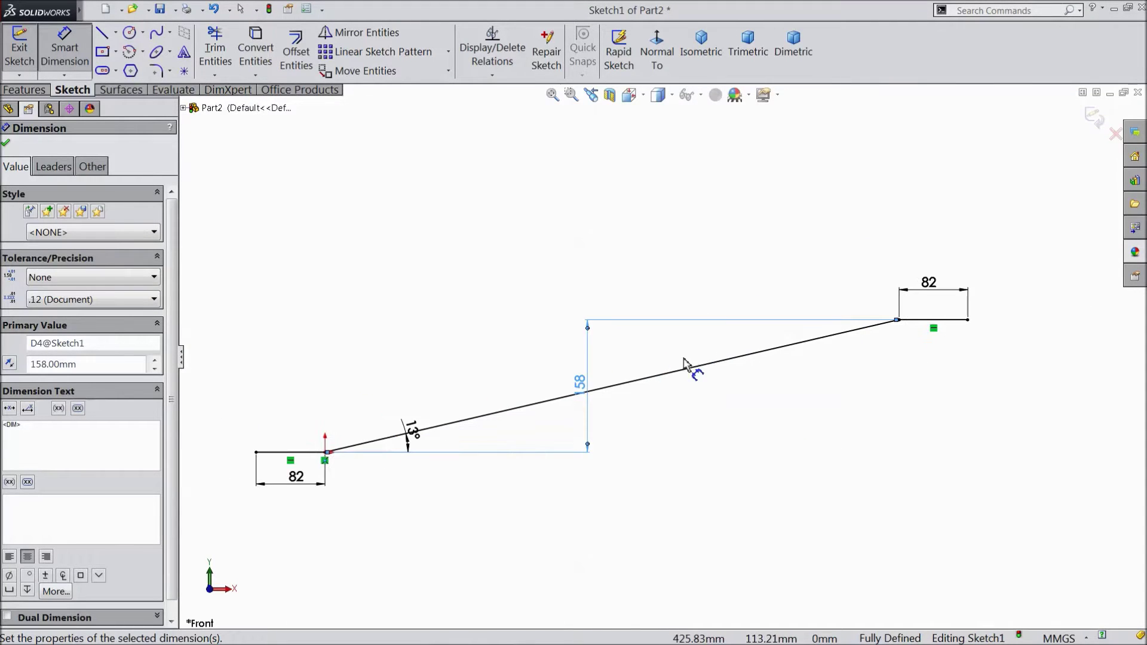
Step: Create an Extruded Surface from the profile, Mid Plane, 65 mm deep
{"action": "left_click", "coordinate": [122, 89]}
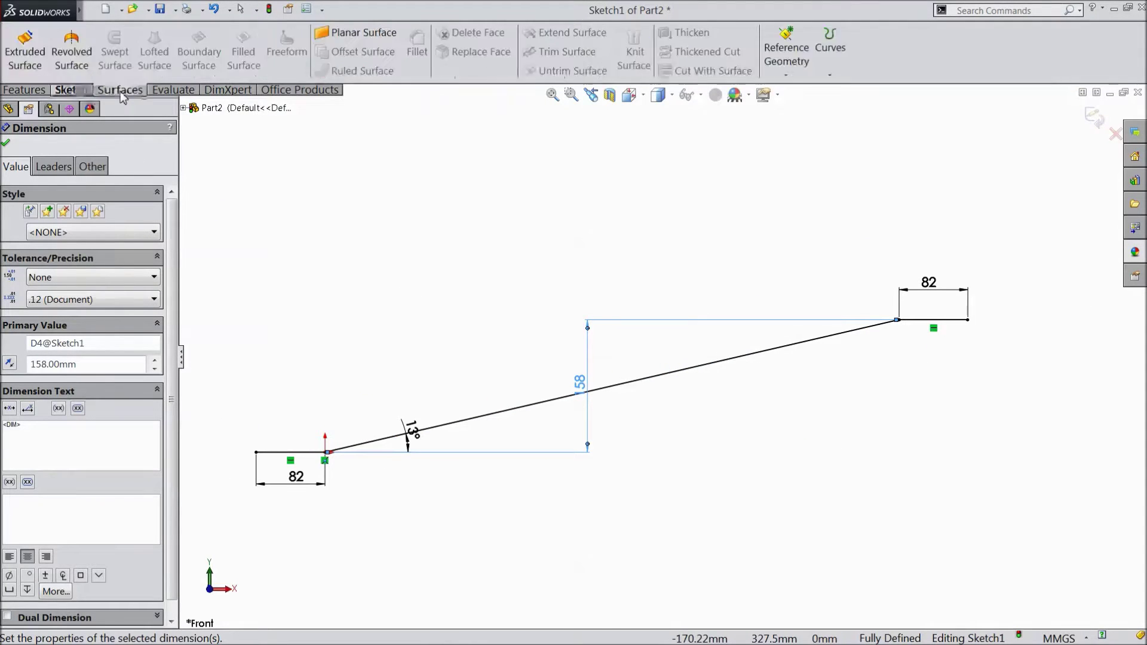
{"action": "left_click", "coordinate": [28, 60]}
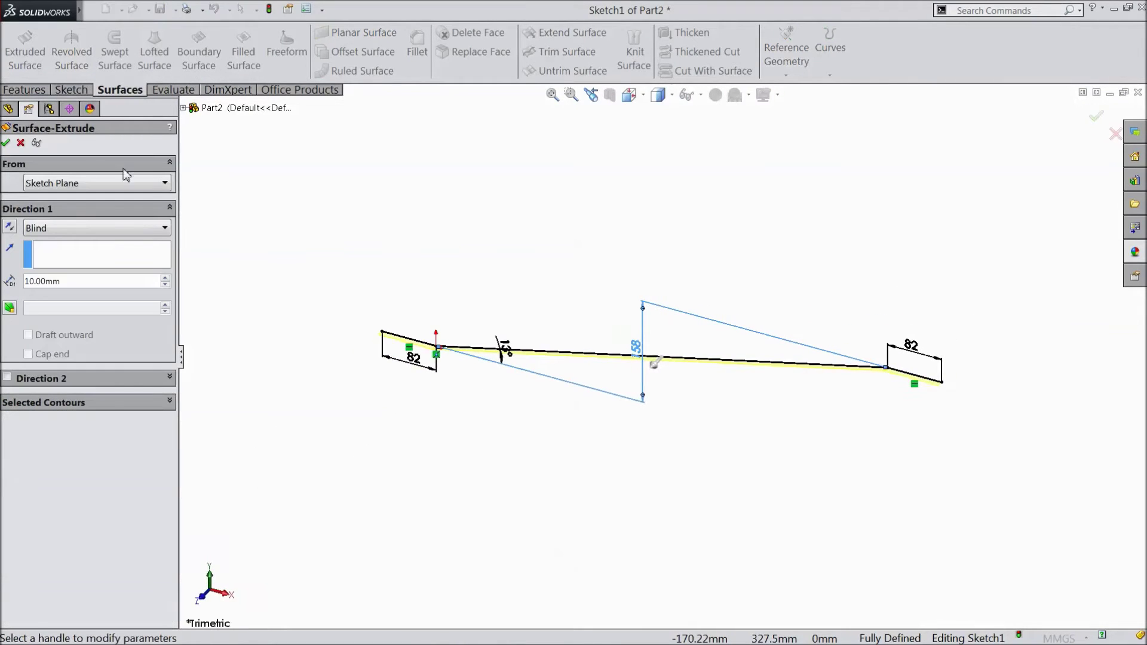
{"action": "left_click", "coordinate": [92, 228]}
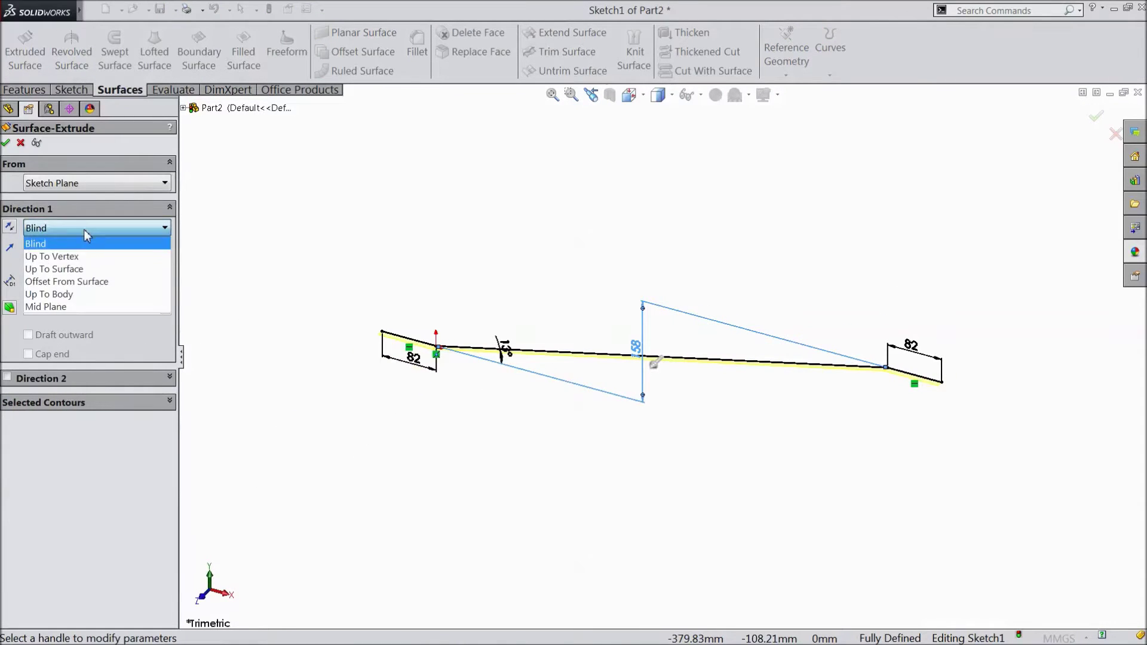
{"action": "left_click", "coordinate": [72, 309]}
{"action": "type", "text": "65"}
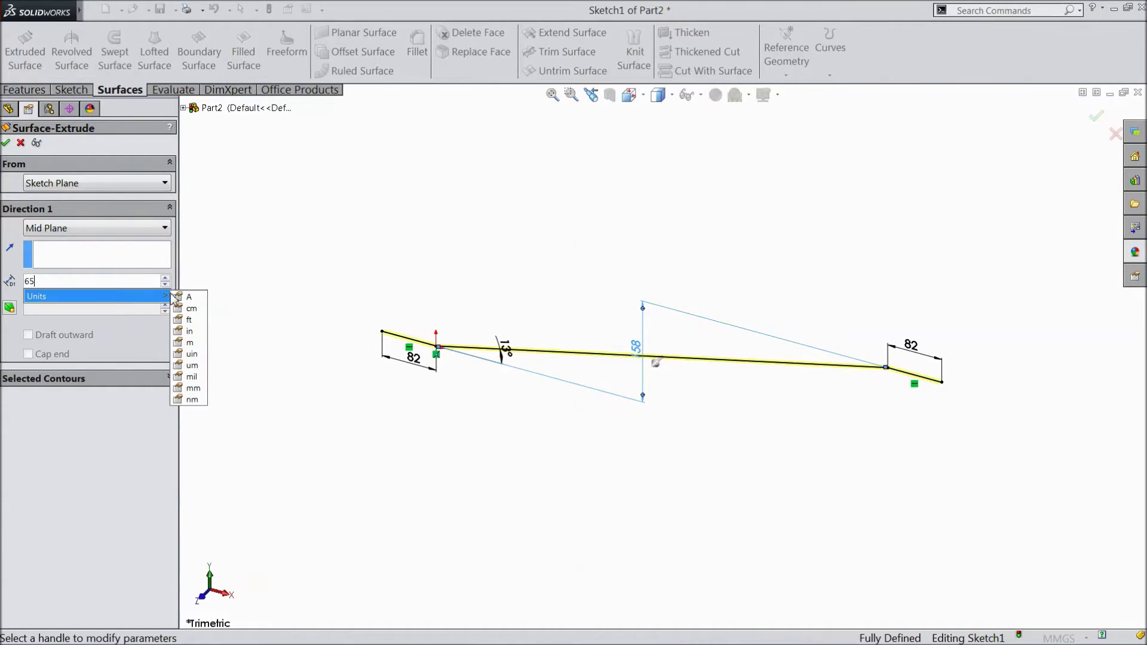
{"action": "key", "text": "Return"}
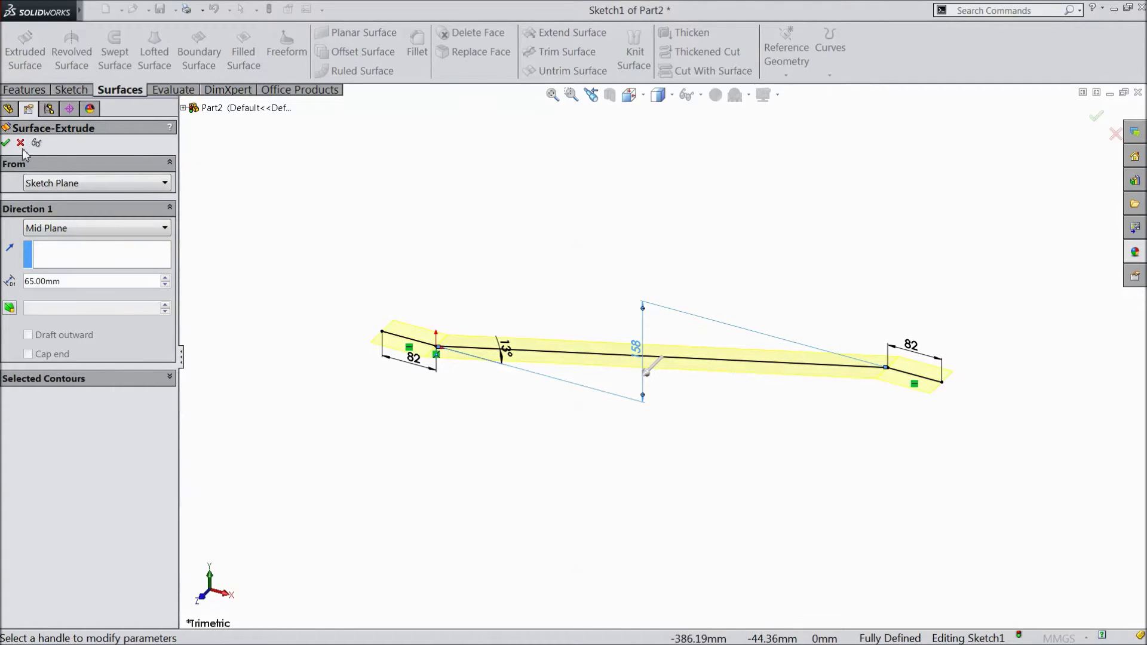
{"action": "left_click", "coordinate": [6, 144]}
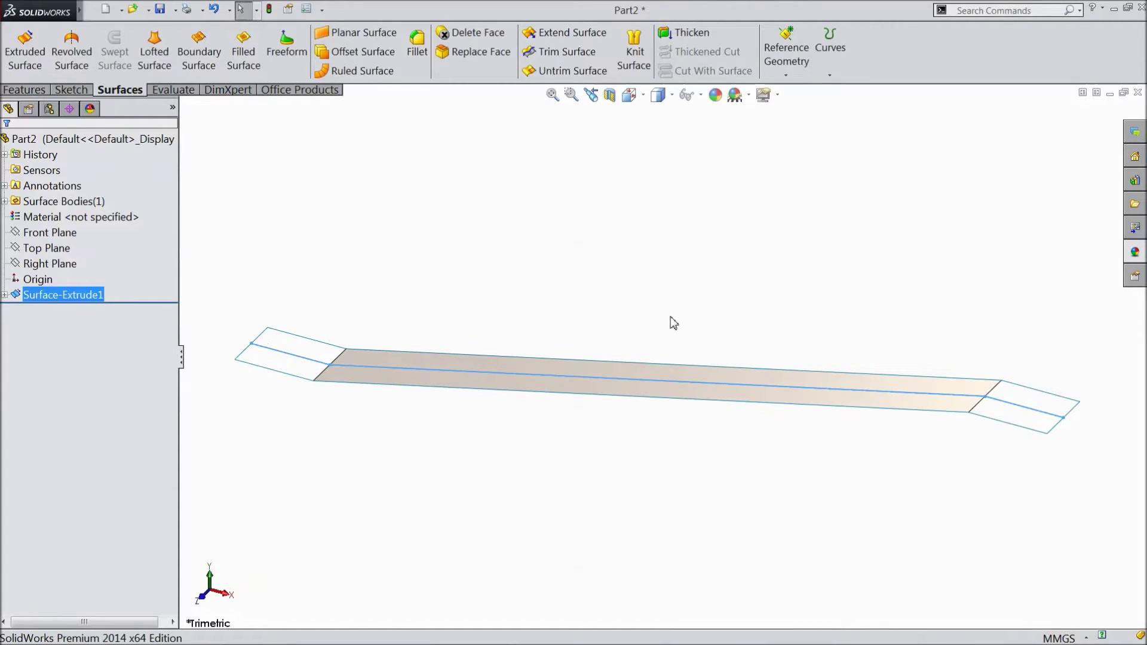
{"action": "right_click", "coordinate": [673, 318]}
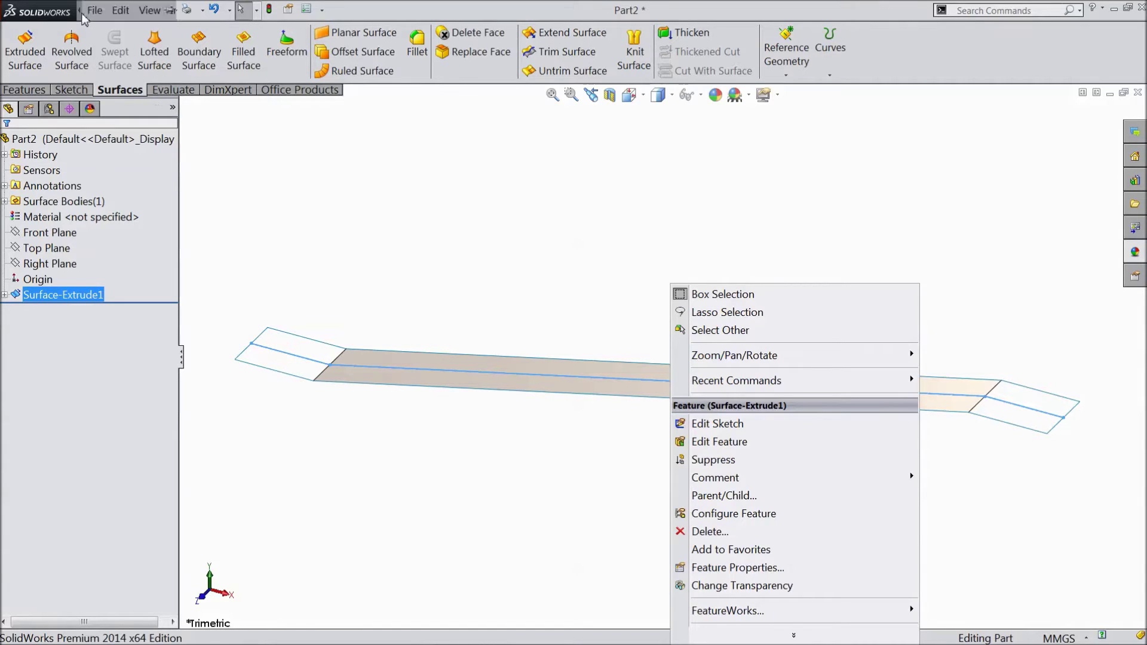
Step: Thicken Surface-Extrude1 into a 15 mm thick solid arm
{"action": "left_click", "coordinate": [148, 10]}
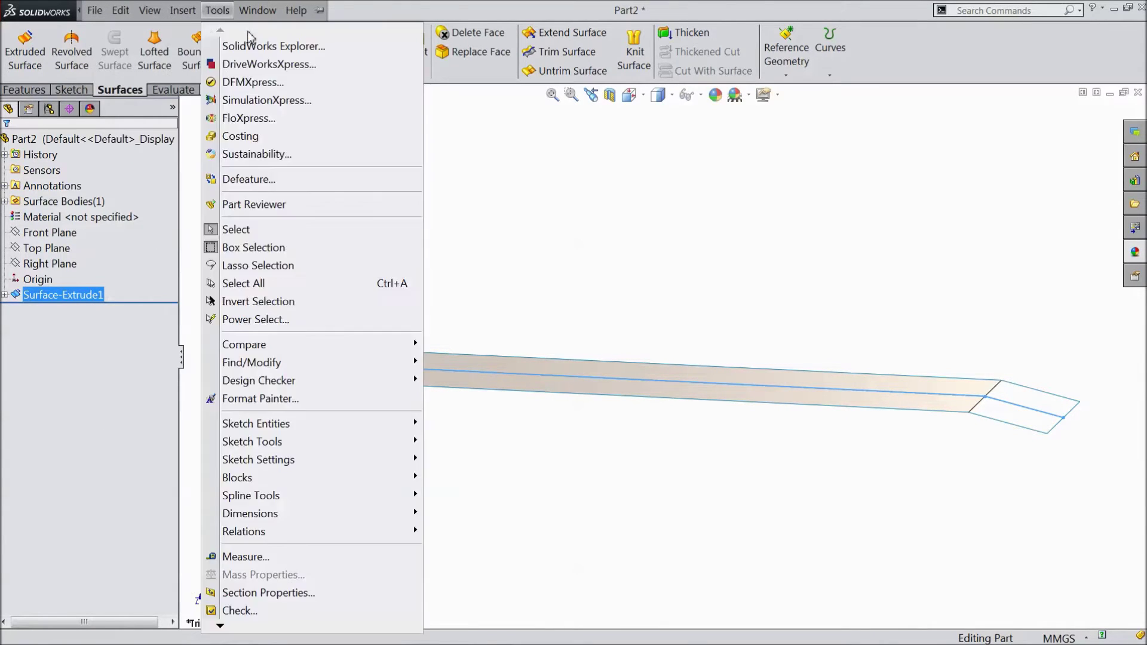
{"action": "mouse_move", "coordinate": [210, 33]}
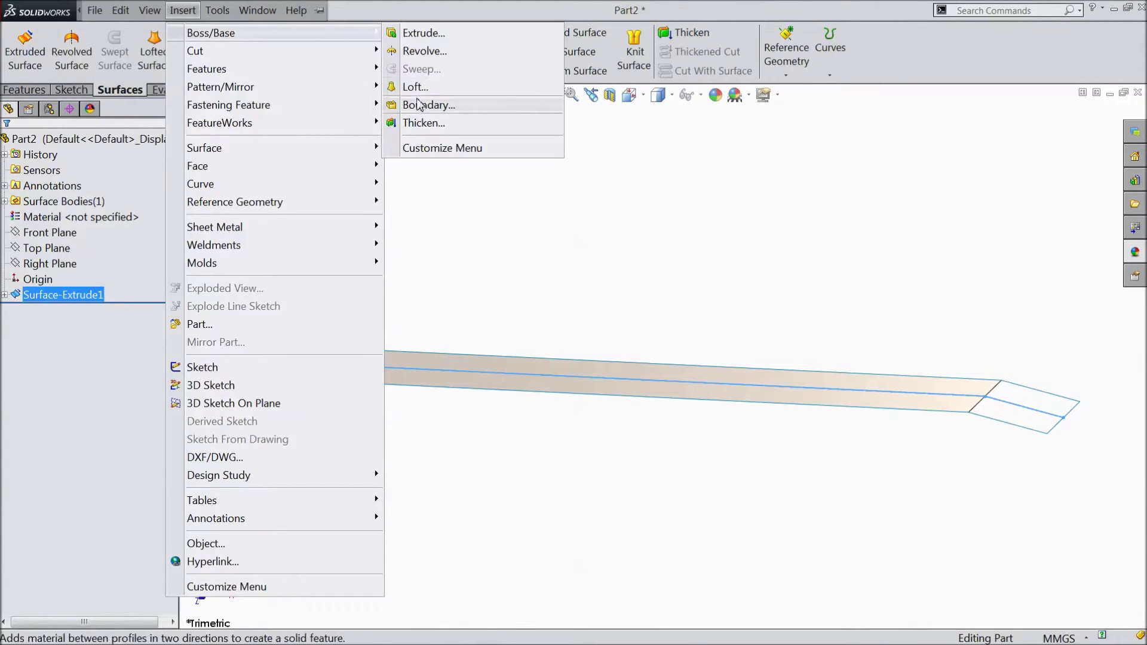
{"action": "left_click", "coordinate": [423, 123]}
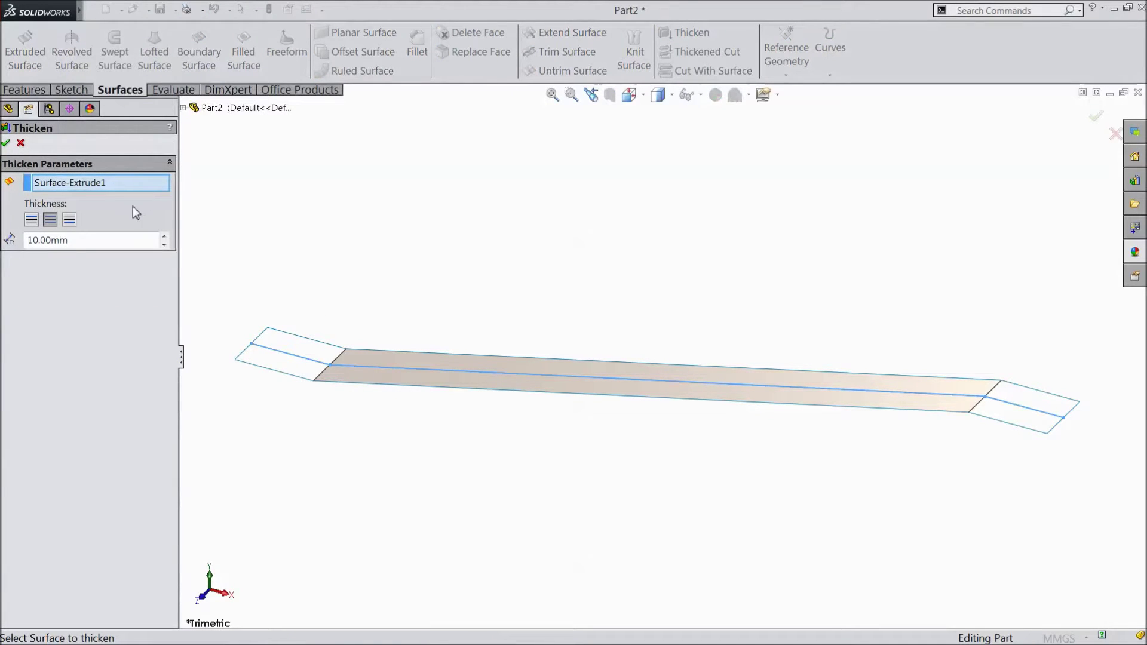
{"action": "left_click", "coordinate": [71, 220]}
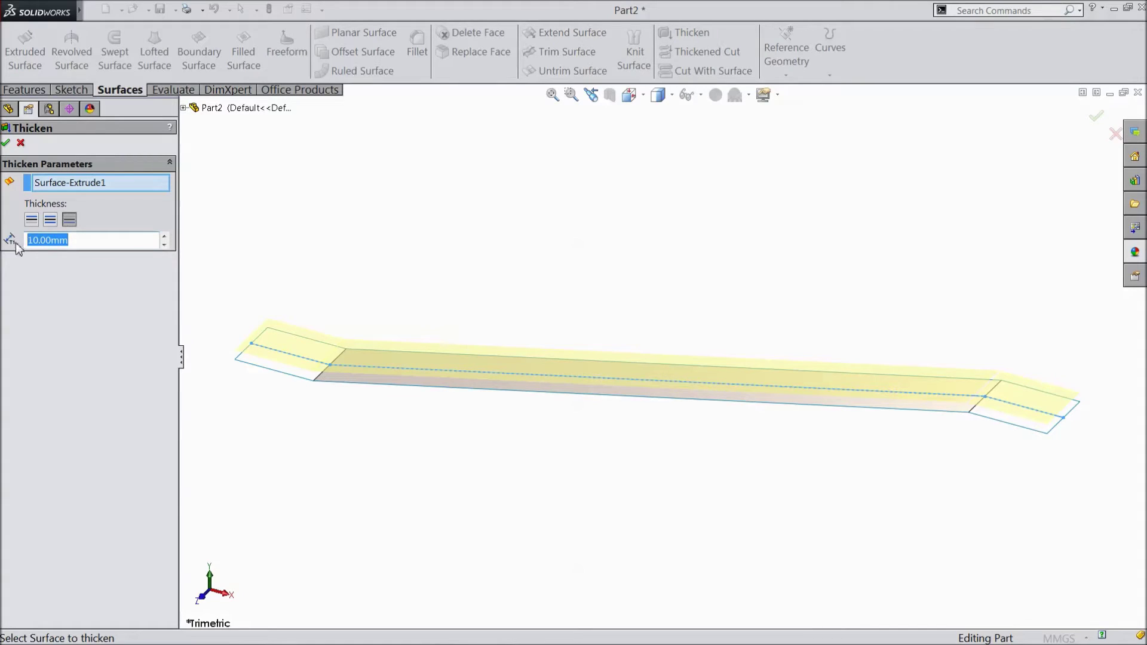
{"action": "type", "text": "15"}
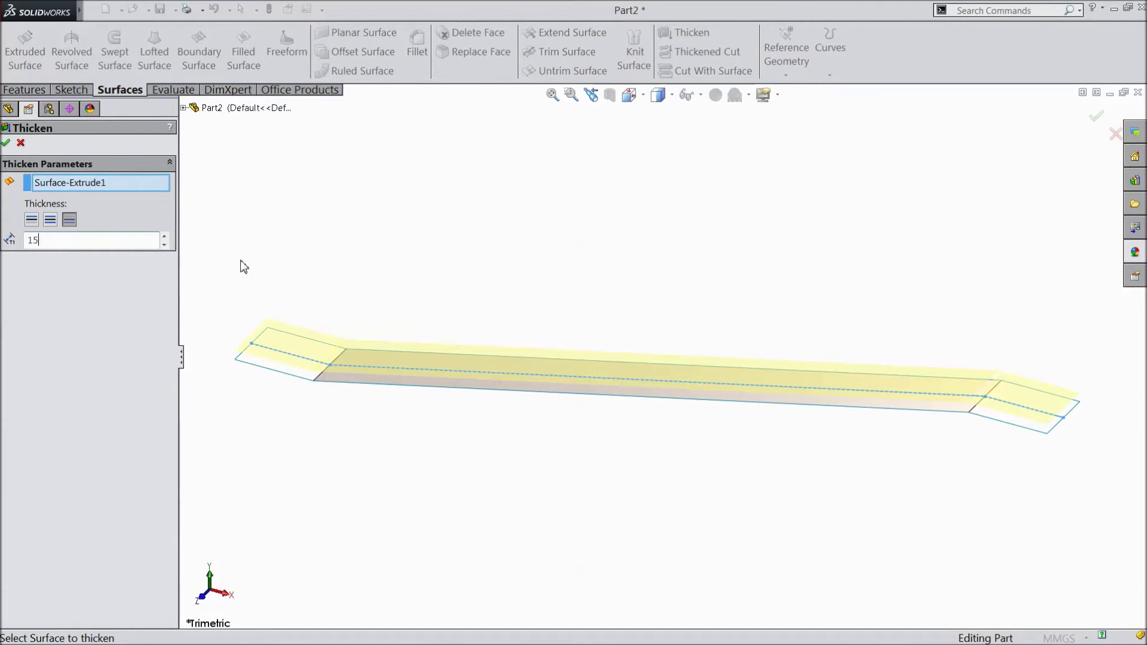
{"action": "middle_click_drag", "start_coordinate": [241, 267], "coordinate": [245, 223]}
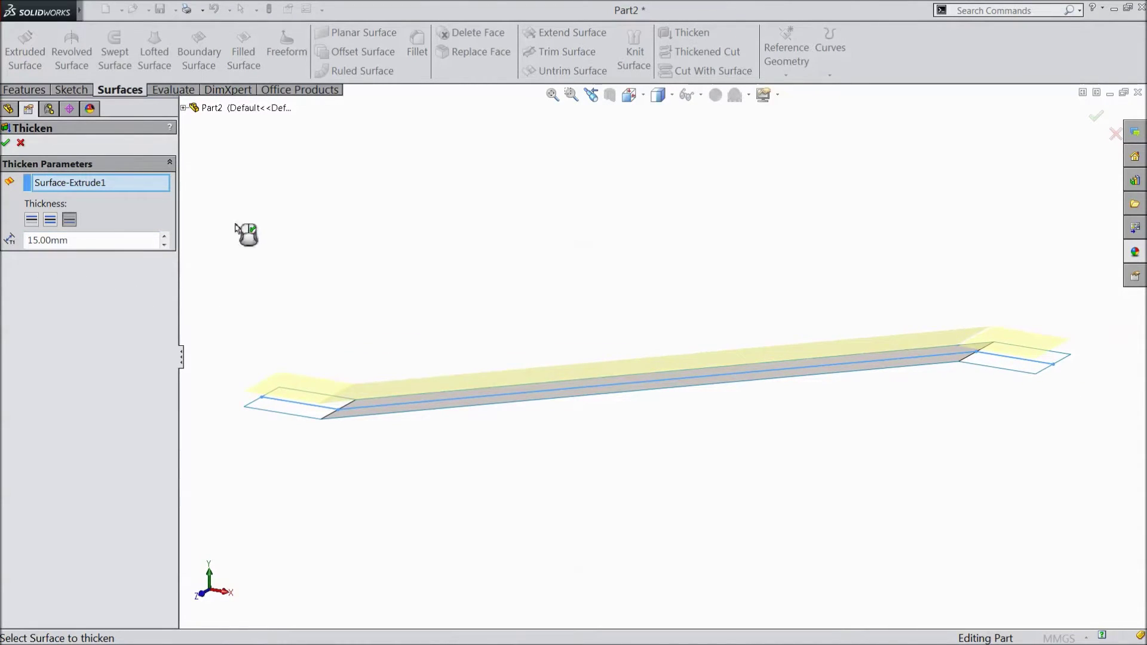
{"action": "left_click", "coordinate": [6, 144]}
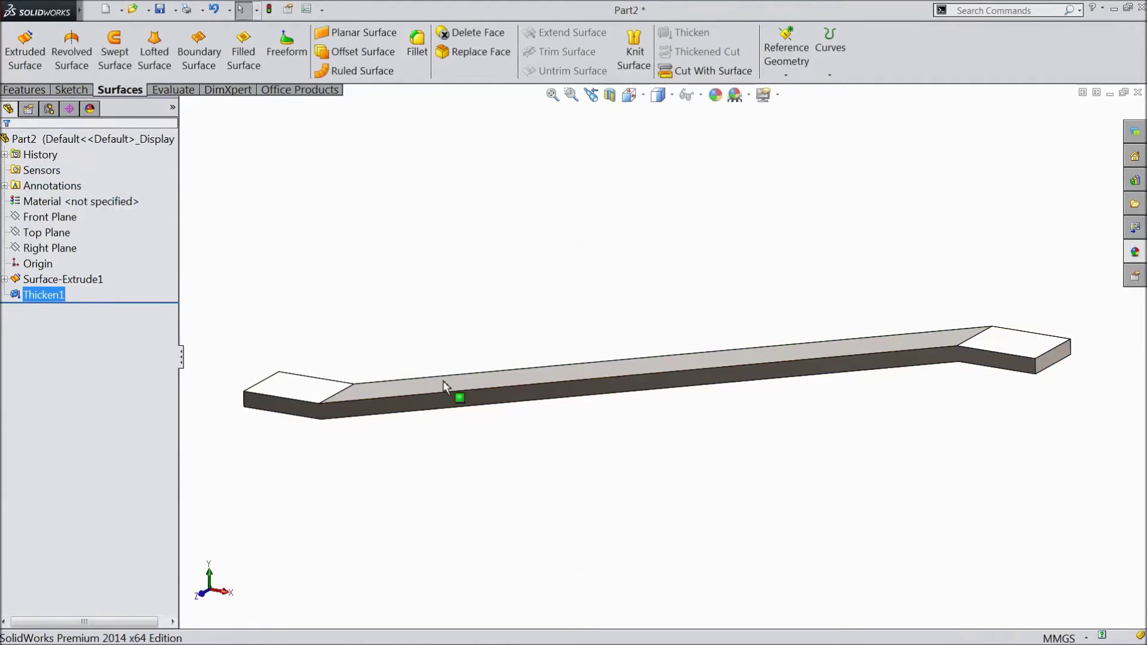
{"action": "mouse_move", "coordinate": [443, 385]}
{"action": "middle_mouse_down"}
{"action": "mouse_move", "coordinate": [449, 356]}
{"action": "mouse_move", "coordinate": [443, 416]}
{"action": "mouse_move", "coordinate": [468, 418]}
{"action": "mouse_move", "coordinate": [453, 402]}
{"action": "middle_mouse_up"}
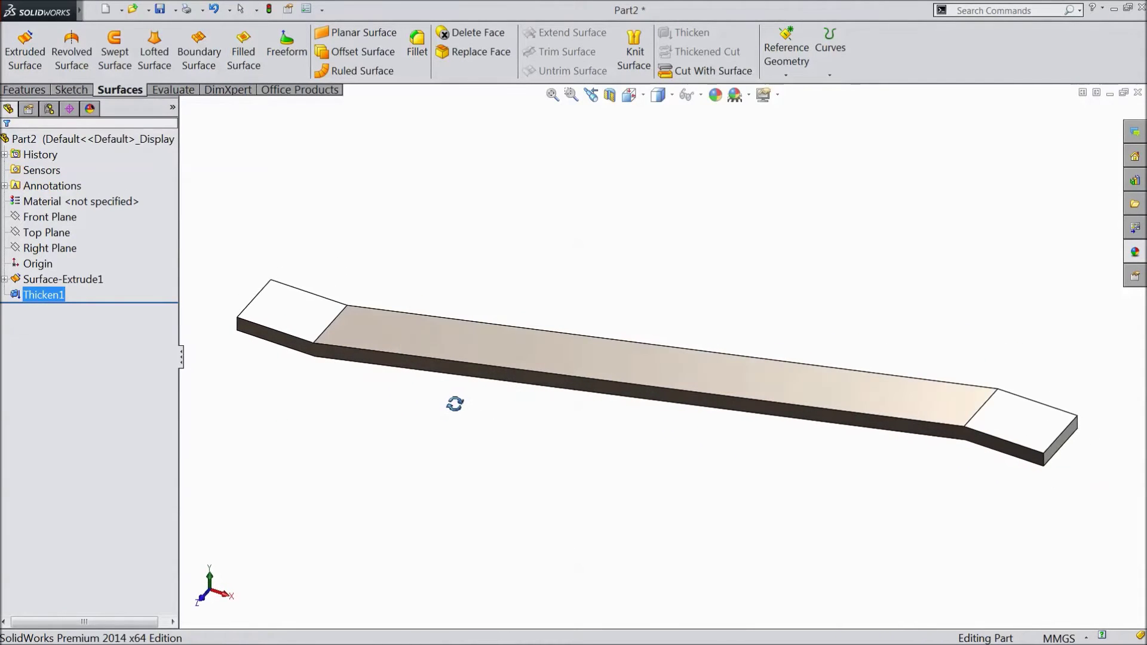
{"action": "left_click", "coordinate": [38, 94]}
Step: Start a full round fillet using one end's first side face and end face
{"action": "left_click", "coordinate": [463, 49]}
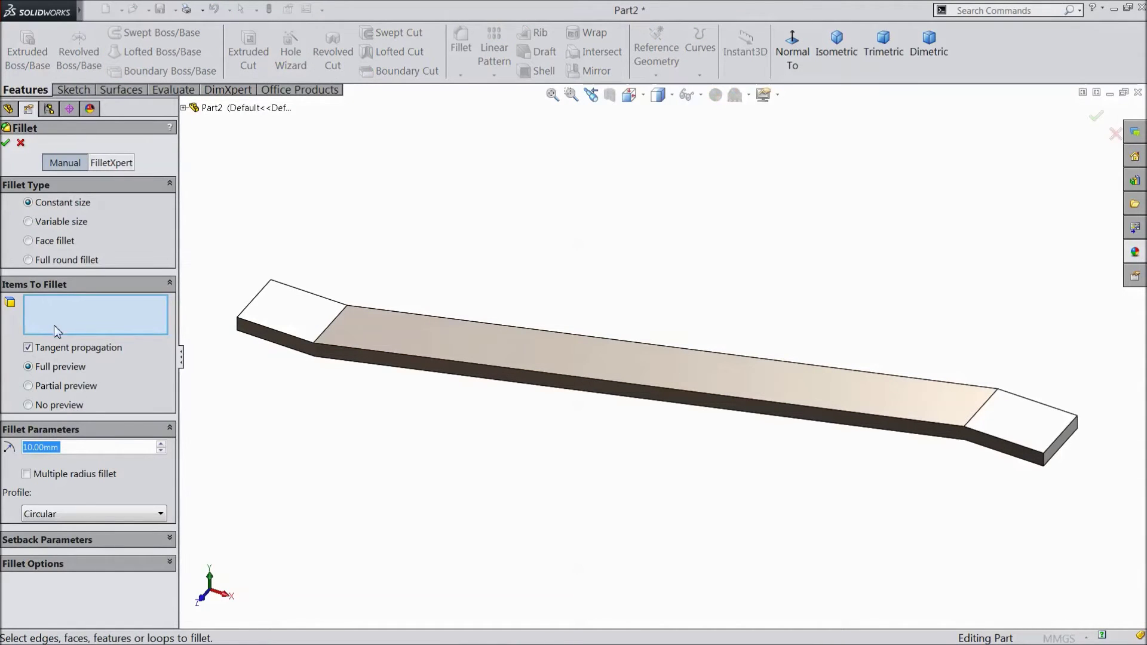
{"action": "left_click", "coordinate": [30, 260]}
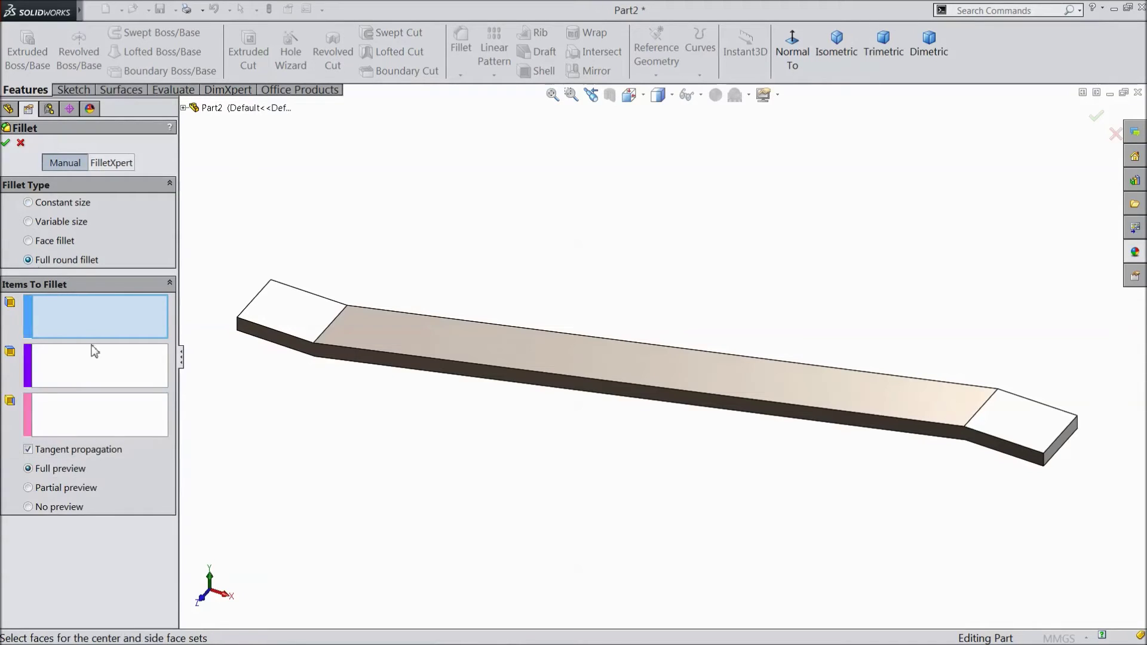
{"action": "left_click", "coordinate": [279, 357]}
{"action": "mouse_move", "coordinate": [259, 405]}
{"action": "middle_mouse_down"}
{"action": "mouse_move", "coordinate": [358, 437]}
{"action": "mouse_move", "coordinate": [342, 362]}
{"action": "middle_mouse_up"}
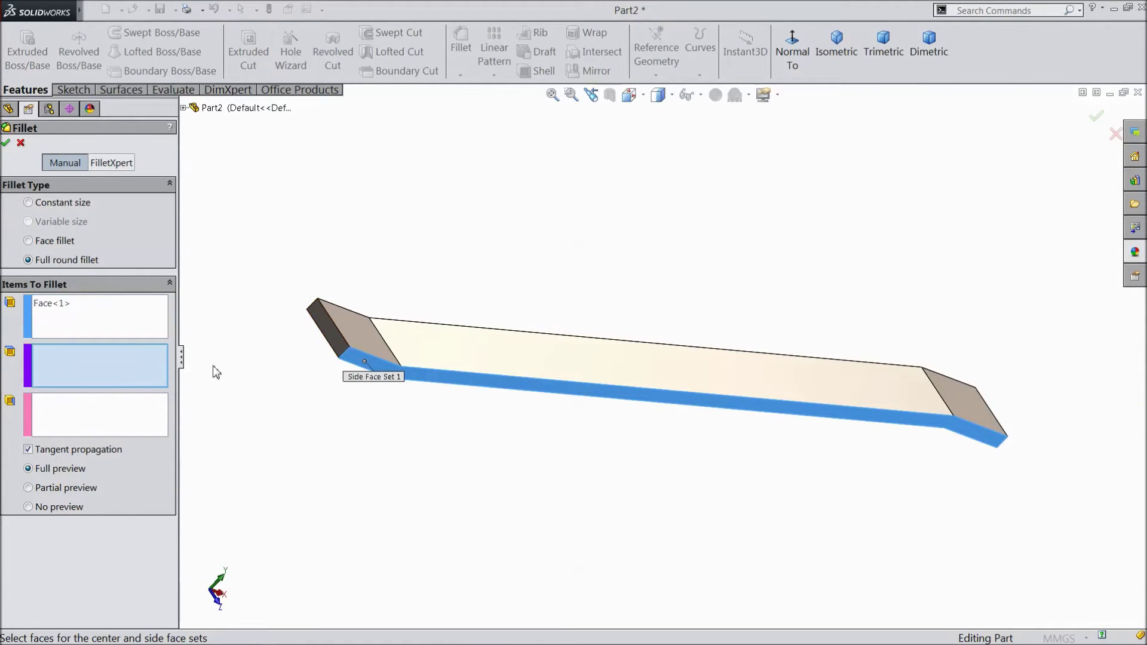
{"action": "left_click", "coordinate": [326, 342]}
Step: Fix the face sets, add the opposite side face, and apply the fillet
{"action": "middle_click_drag", "start_coordinate": [264, 261], "coordinate": [529, 487]}
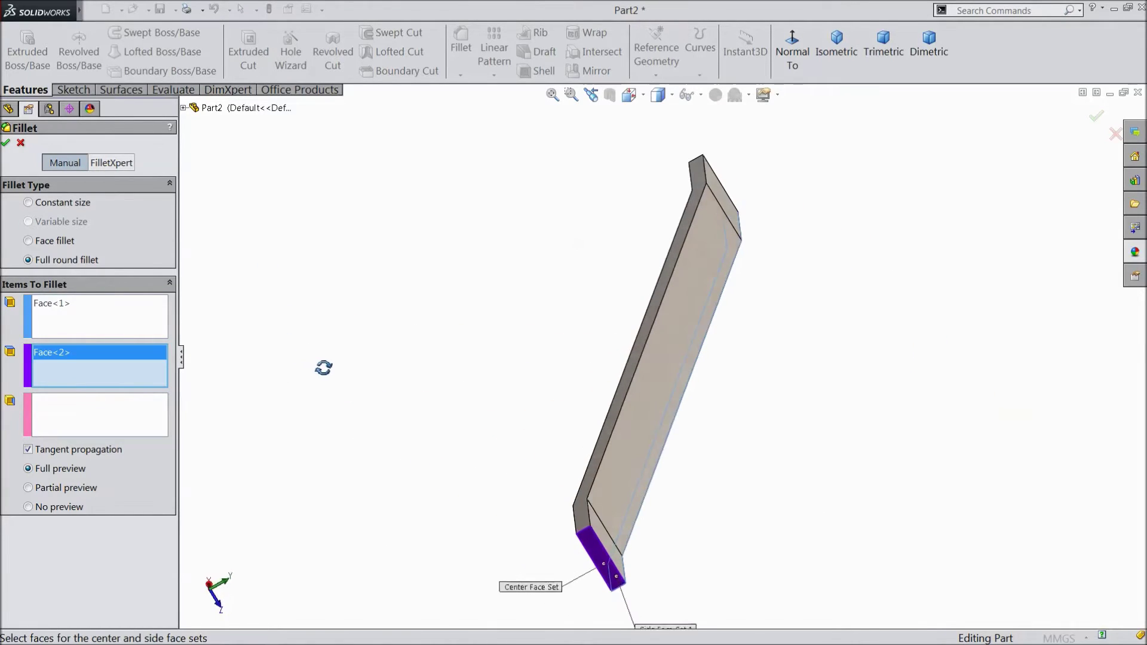
{"action": "left_click", "coordinate": [584, 518]}
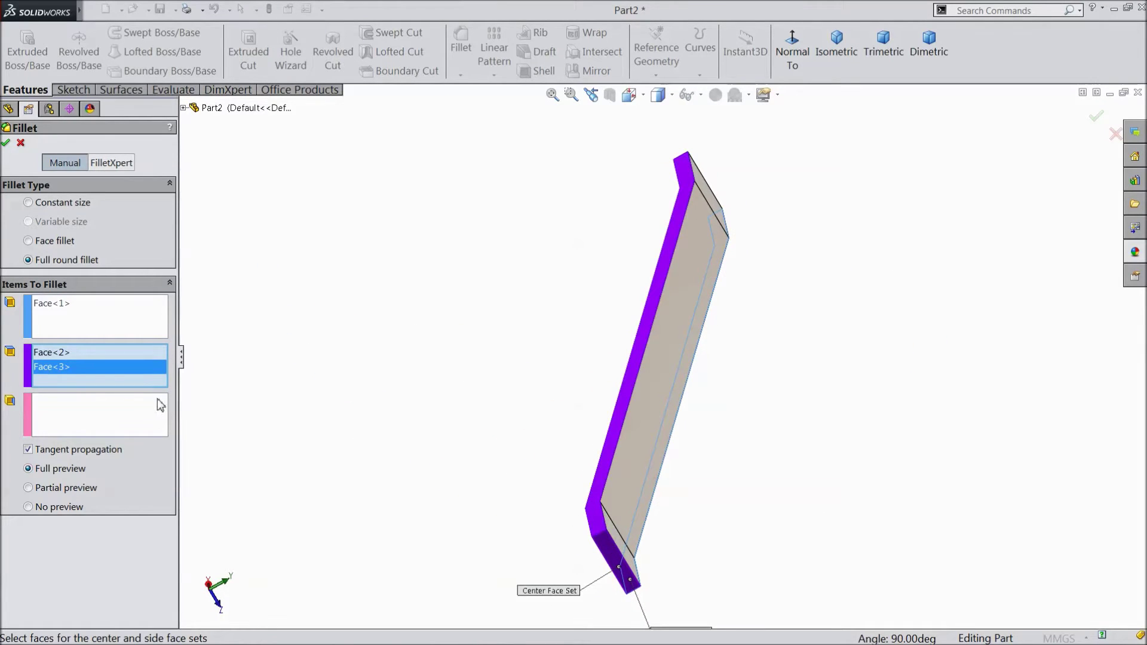
{"action": "right_click", "coordinate": [103, 380]}
{"action": "left_click", "coordinate": [129, 406]}
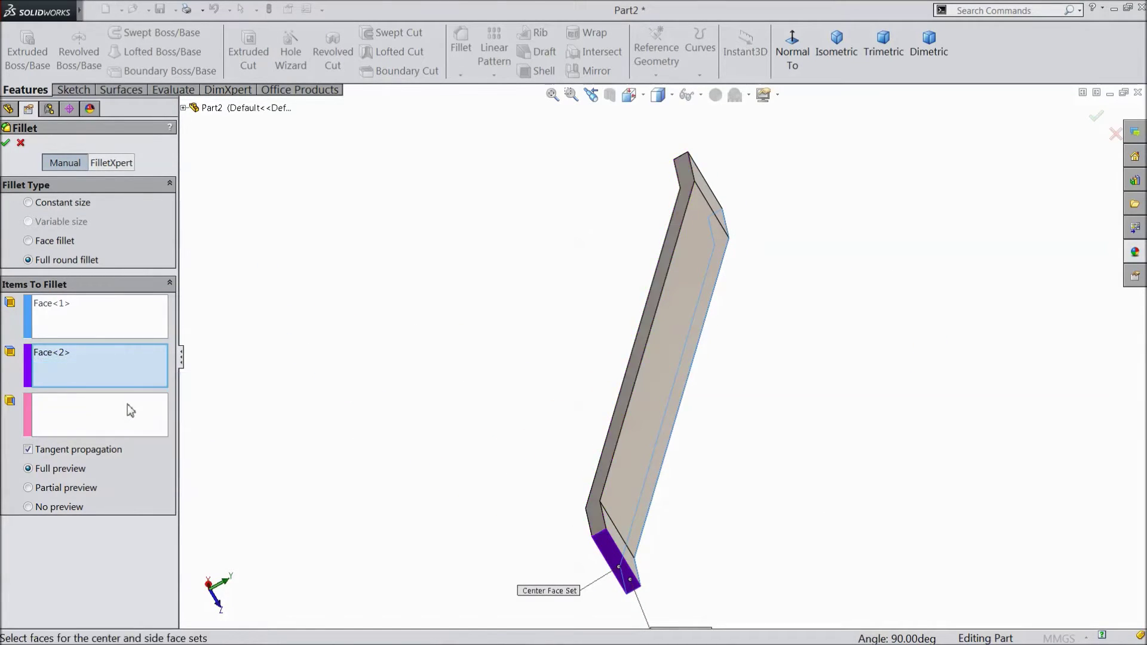
{"action": "left_click", "coordinate": [115, 423]}
{"action": "left_click", "coordinate": [594, 527]}
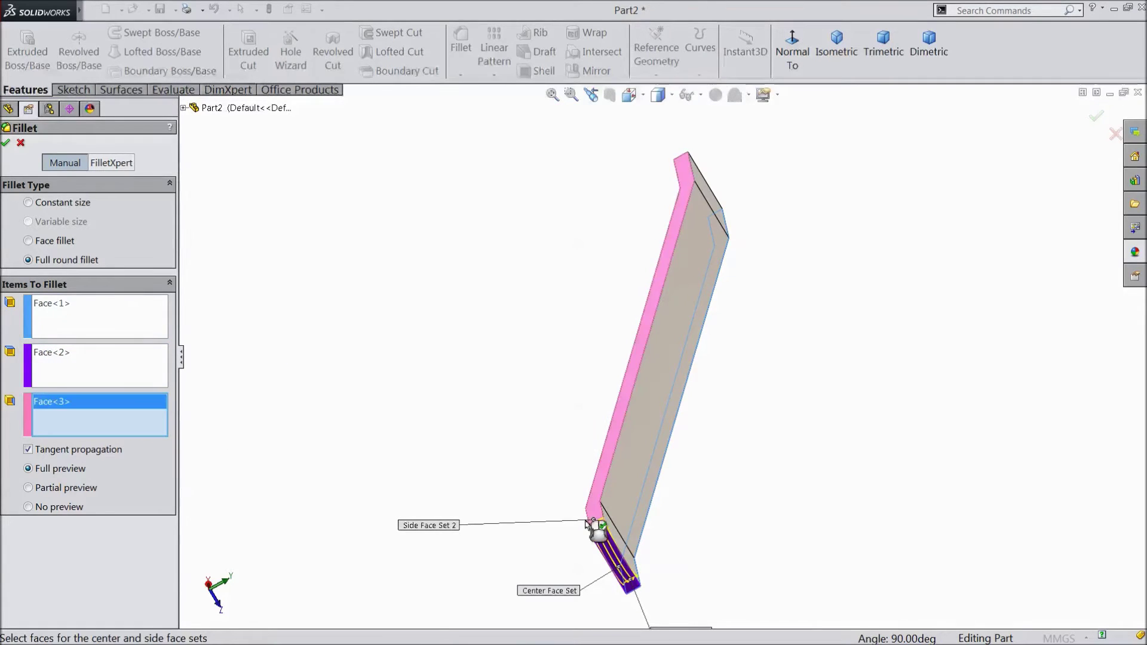
{"action": "middle_click_drag", "start_coordinate": [493, 460], "coordinate": [243, 264]}
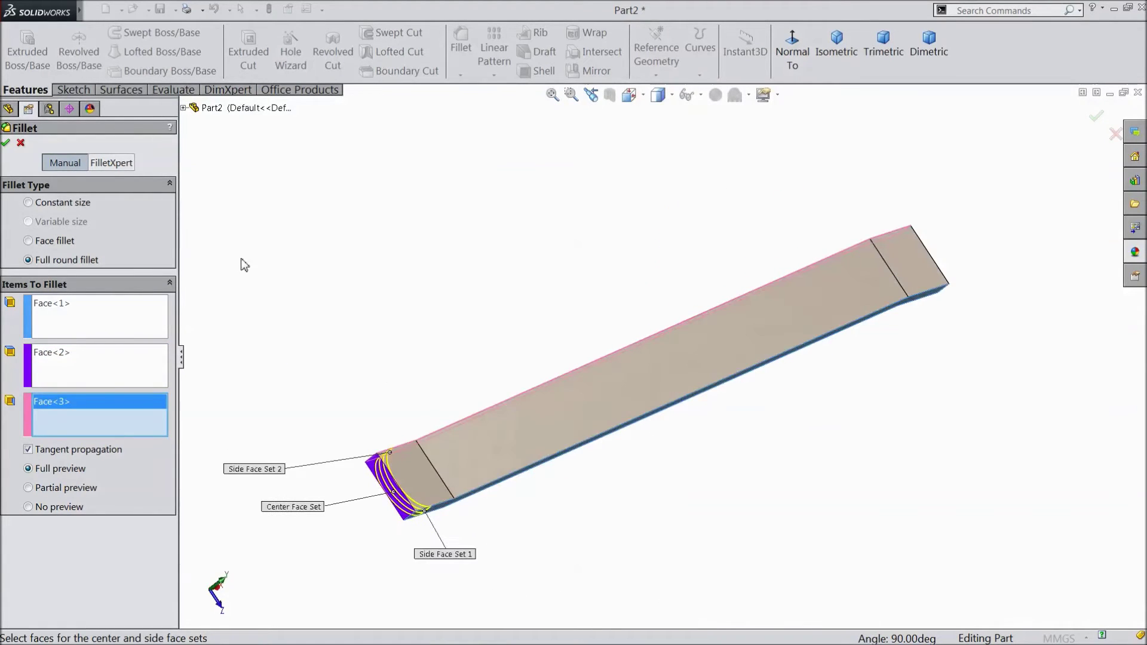
{"action": "left_click", "coordinate": [6, 144]}
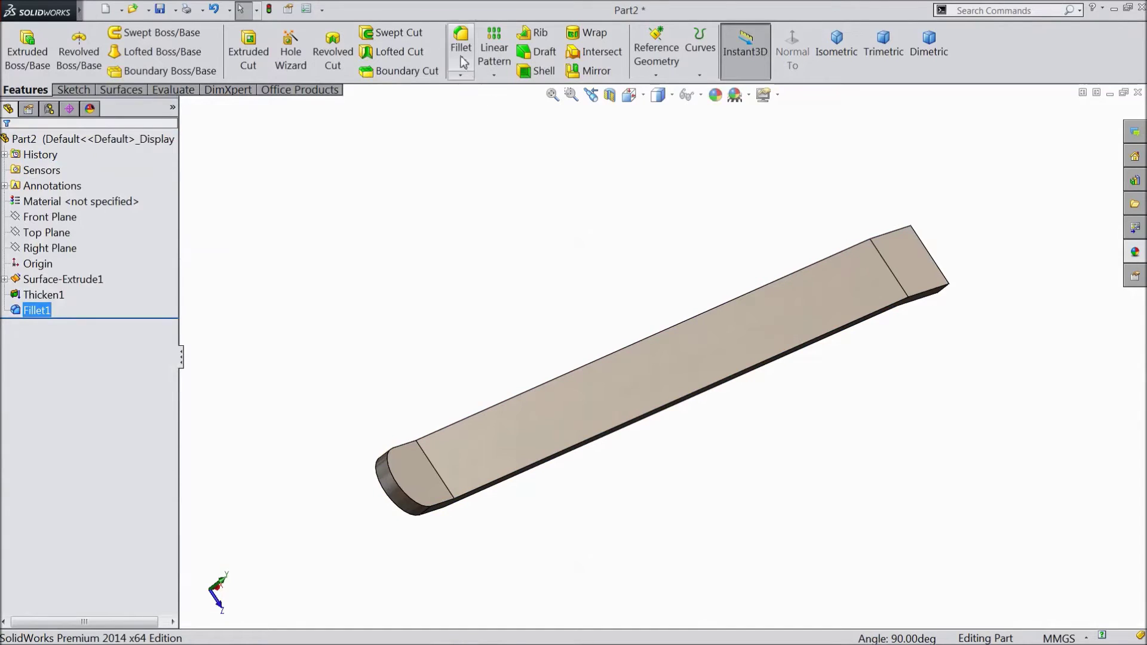
Step: Apply Fillet2, a full round fillet on the other end's side, end and opposite faces
{"action": "left_click", "coordinate": [465, 63]}
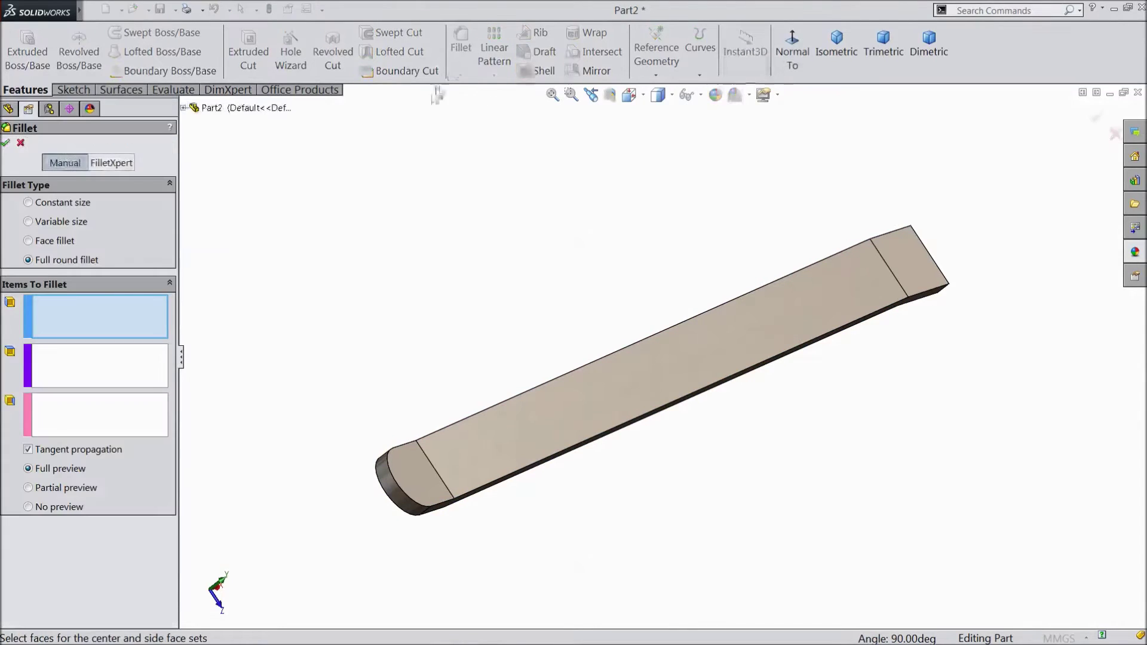
{"action": "left_click", "coordinate": [926, 302]}
{"action": "middle_click_drag", "start_coordinate": [932, 296], "coordinate": [822, 338]}
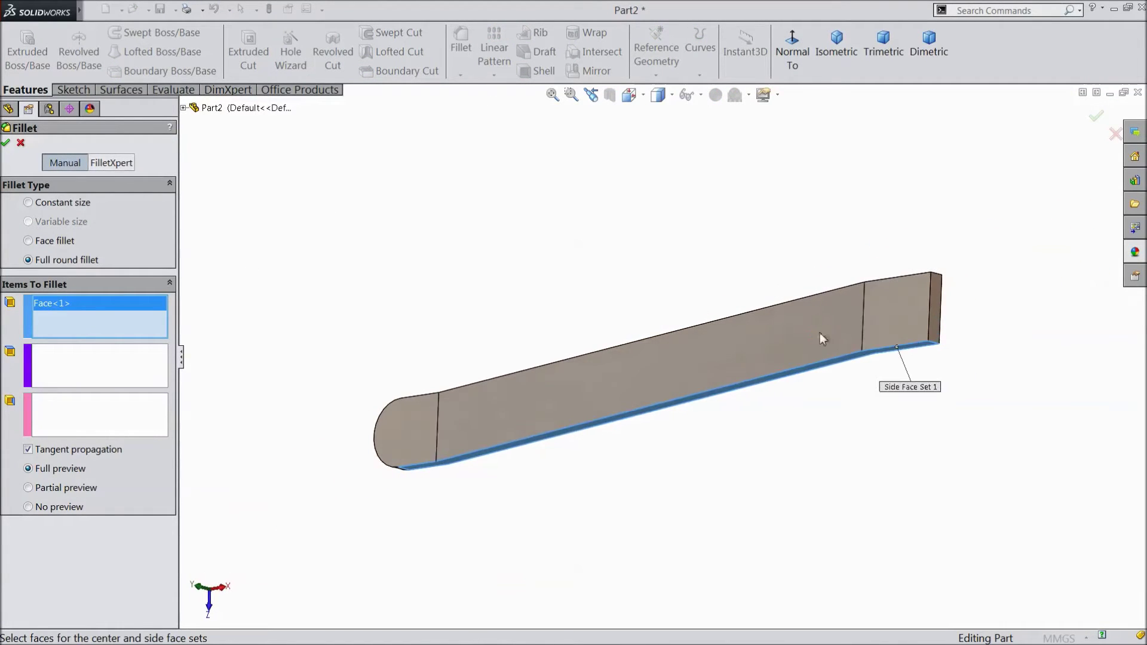
{"action": "left_click", "coordinate": [123, 376]}
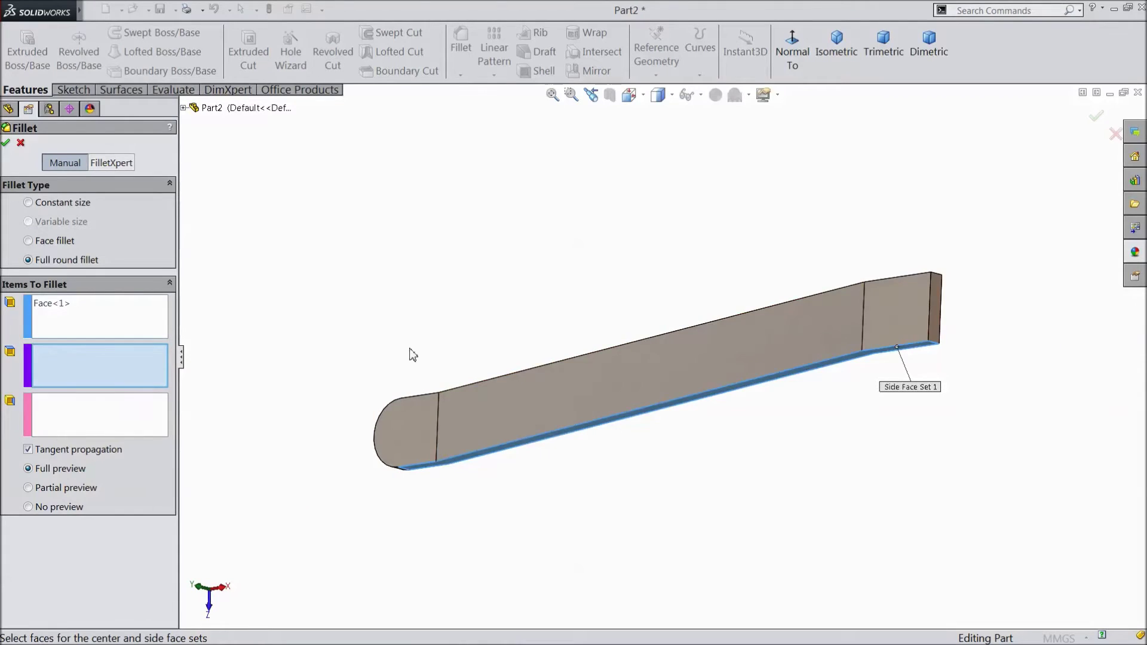
{"action": "left_click", "coordinate": [935, 309]}
{"action": "middle_click_drag", "start_coordinate": [880, 224], "coordinate": [902, 359]}
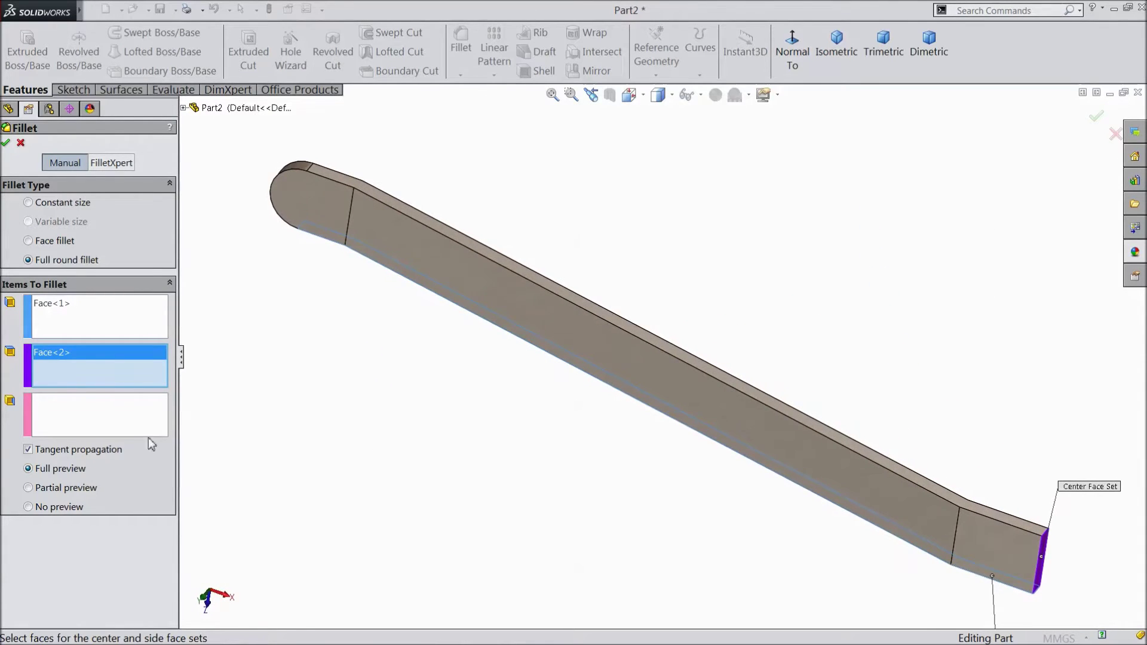
{"action": "left_click", "coordinate": [111, 422]}
{"action": "left_click", "coordinate": [979, 508]}
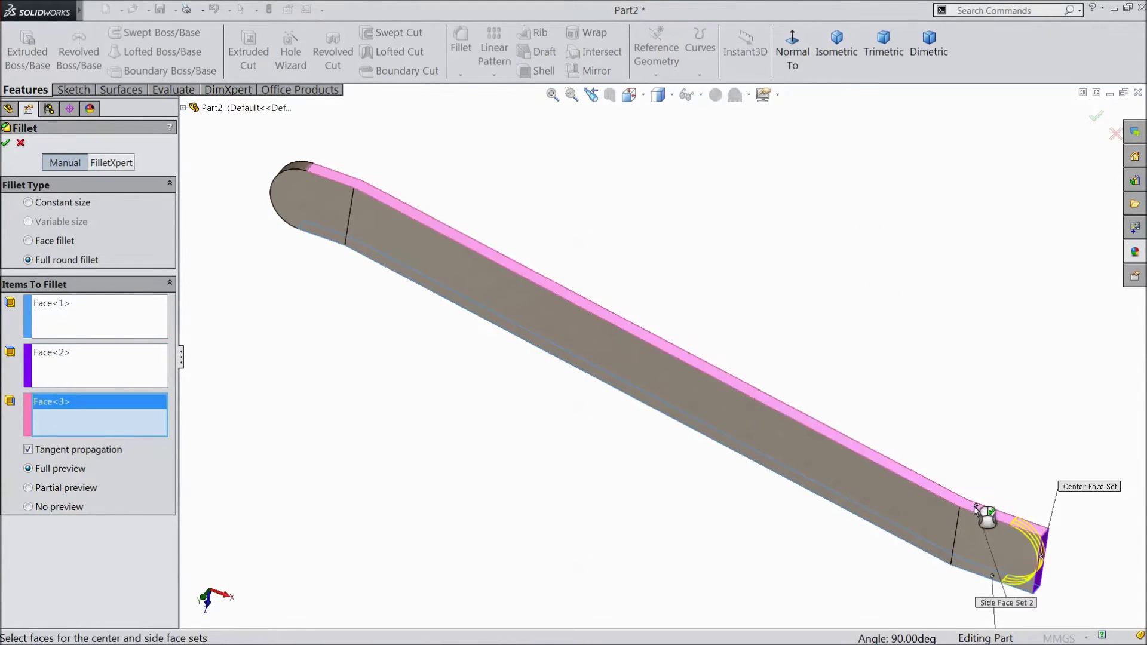
{"action": "left_click", "coordinate": [6, 144]}
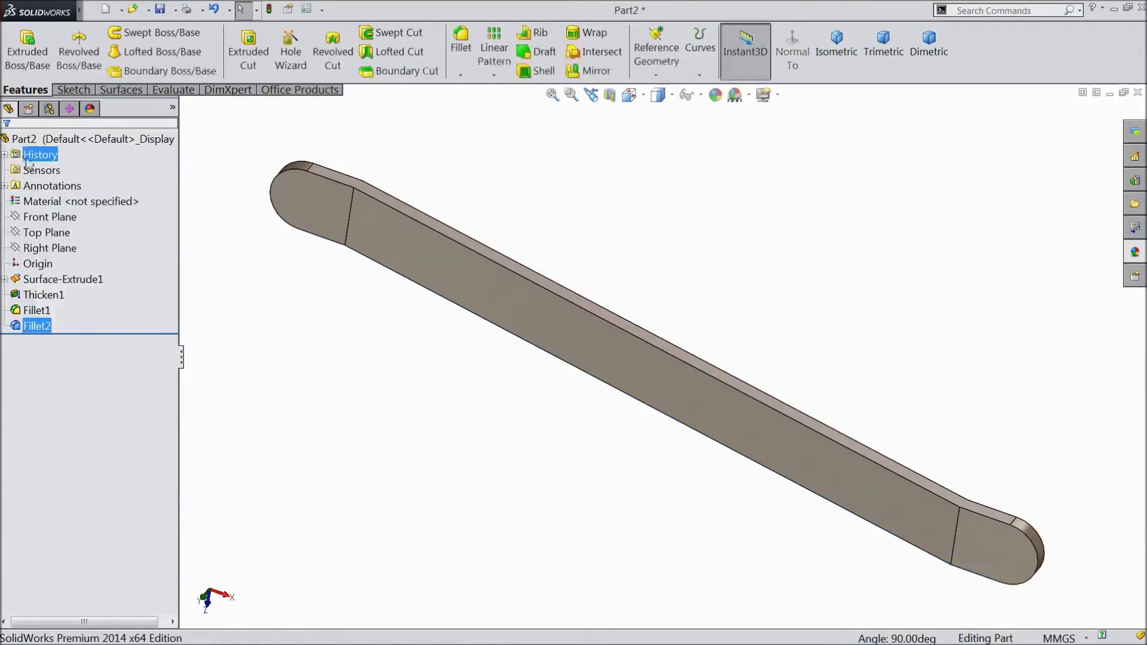
Step: Start a sketch on the arm's flat top face, viewed normal to it
{"action": "left_click", "coordinate": [987, 545]}
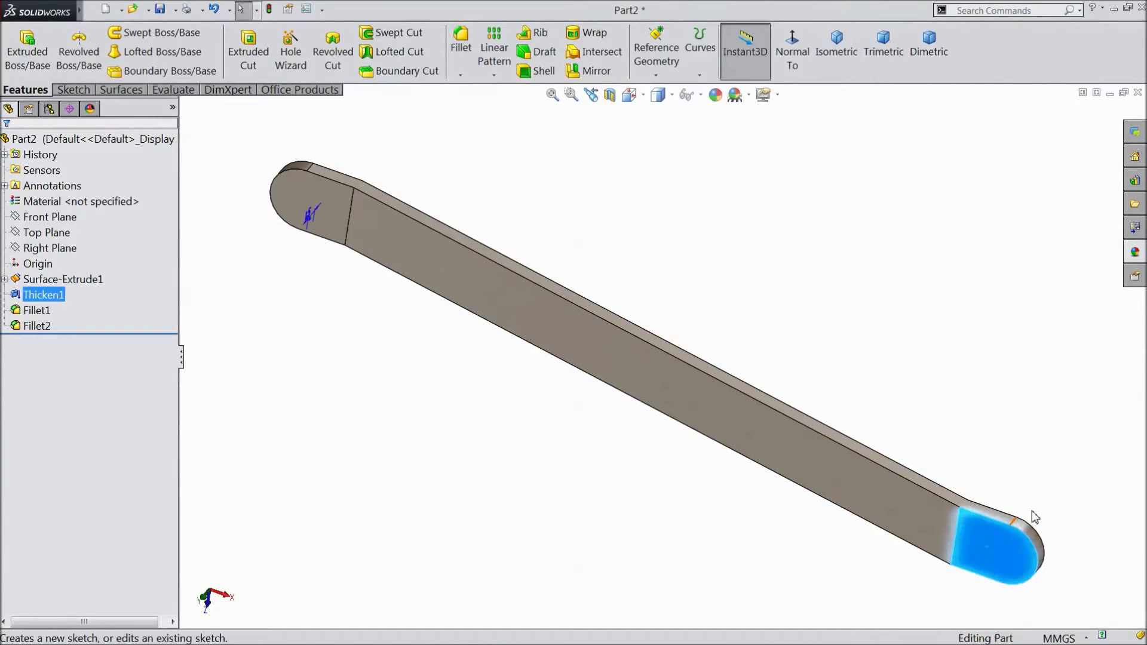
{"action": "left_click", "coordinate": [1035, 518]}
{"action": "left_click", "coordinate": [657, 50]}
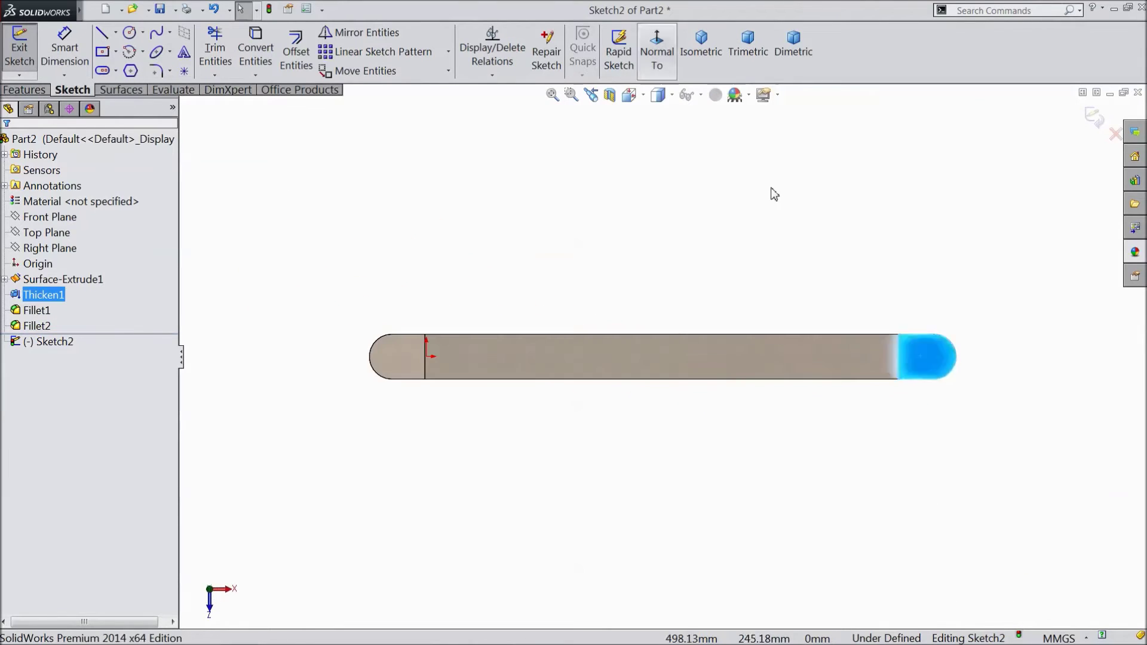
Step: Draw circles at the right end, middle, and left end of the arm
{"action": "left_click", "coordinate": [132, 32]}
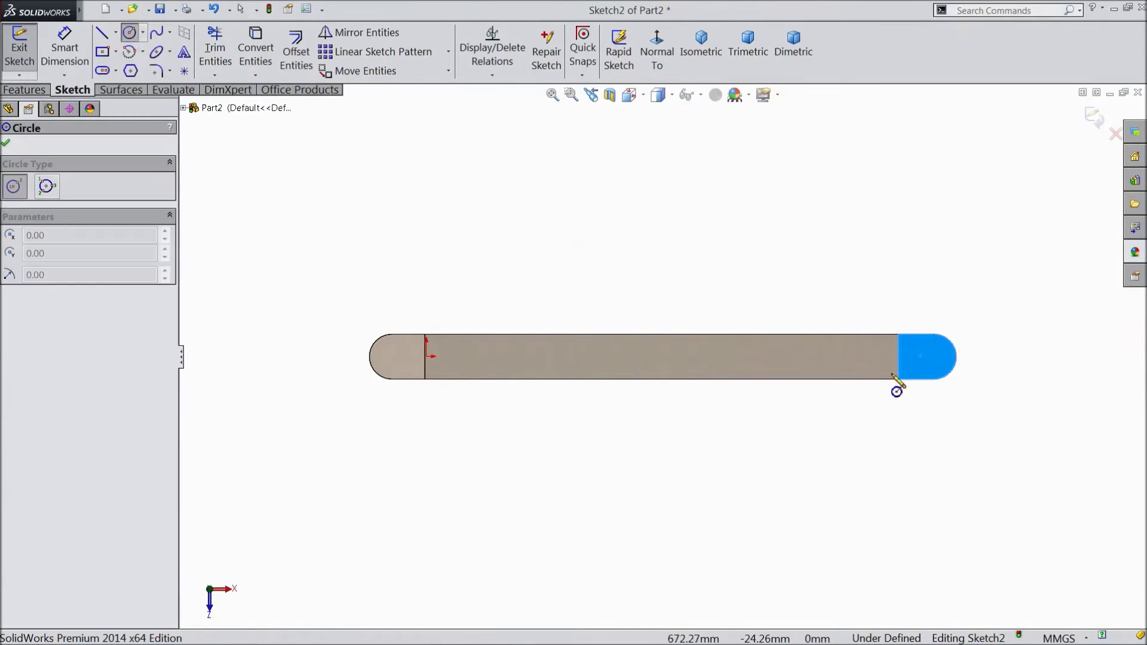
{"action": "scroll", "coordinate": [905, 386], "scroll_direction": "down", "scroll_amount": 2}
{"action": "scroll", "coordinate": [924, 385], "scroll_direction": "down", "scroll_amount": 2}
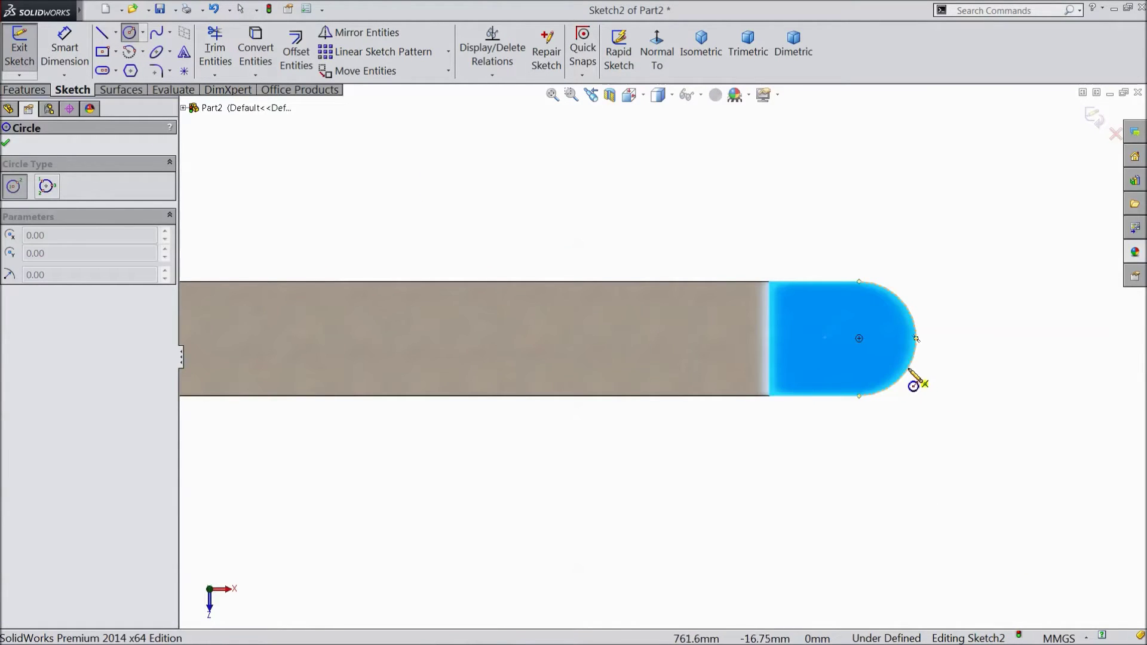
{"action": "left_click", "coordinate": [859, 339]}
{"action": "left_click", "coordinate": [874, 313]}
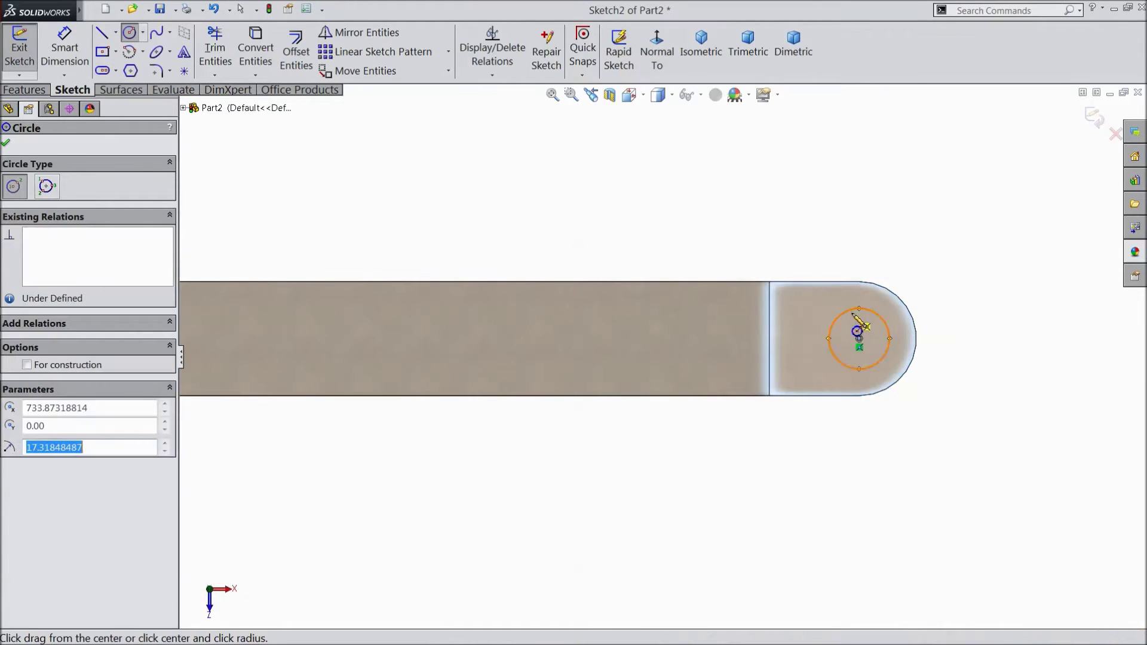
{"action": "scroll", "coordinate": [861, 350], "scroll_direction": "up", "scroll_amount": 2}
{"action": "scroll", "coordinate": [851, 355], "scroll_direction": "up", "scroll_amount": 2}
{"action": "scroll", "coordinate": [469, 338], "scroll_direction": "down", "scroll_amount": 1}
{"action": "scroll", "coordinate": [561, 359], "scroll_direction": "down", "scroll_amount": 1}
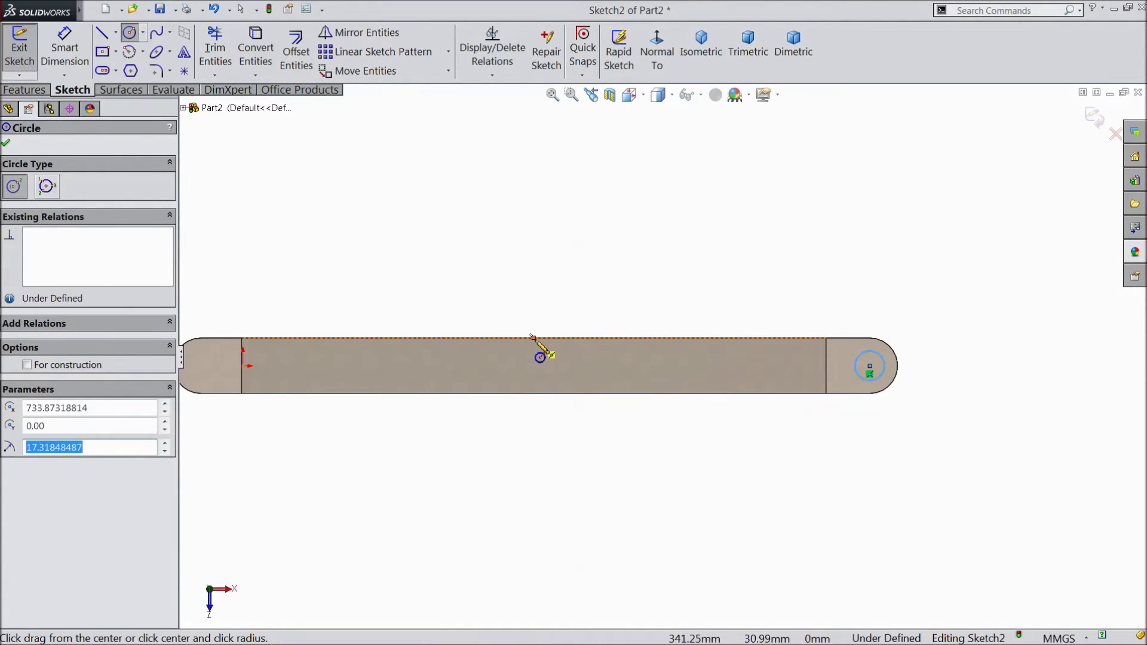
{"action": "left_click", "coordinate": [533, 366]}
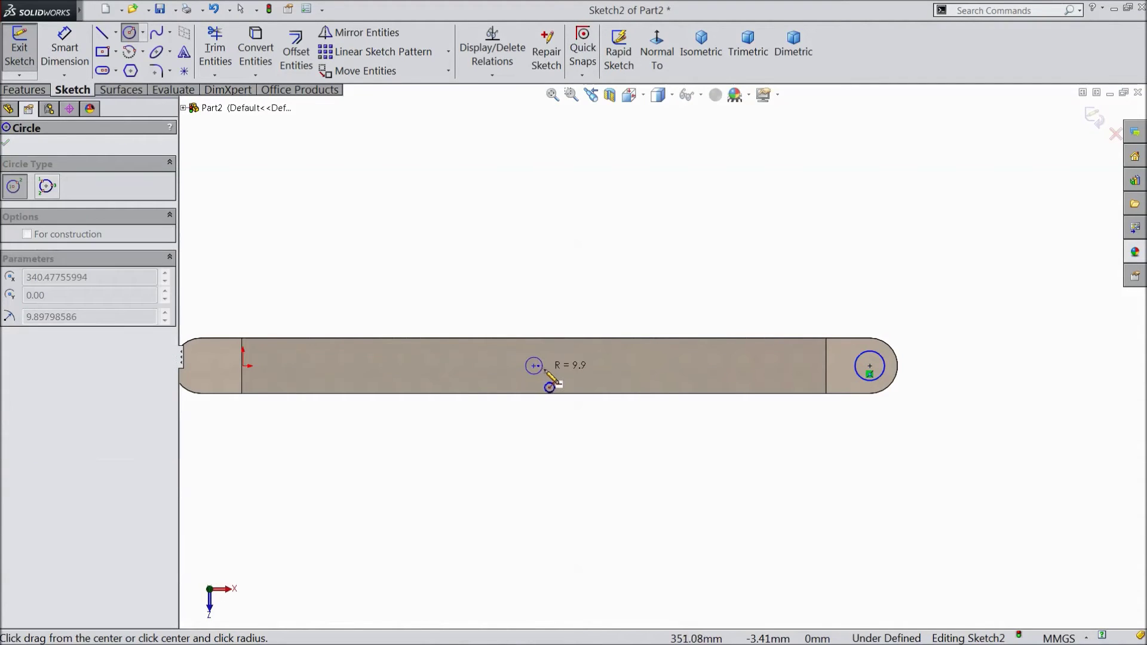
{"action": "scroll", "coordinate": [194, 367], "scroll_direction": "up", "scroll_amount": 1}
{"action": "scroll", "coordinate": [368, 370], "scroll_direction": "down", "scroll_amount": 1}
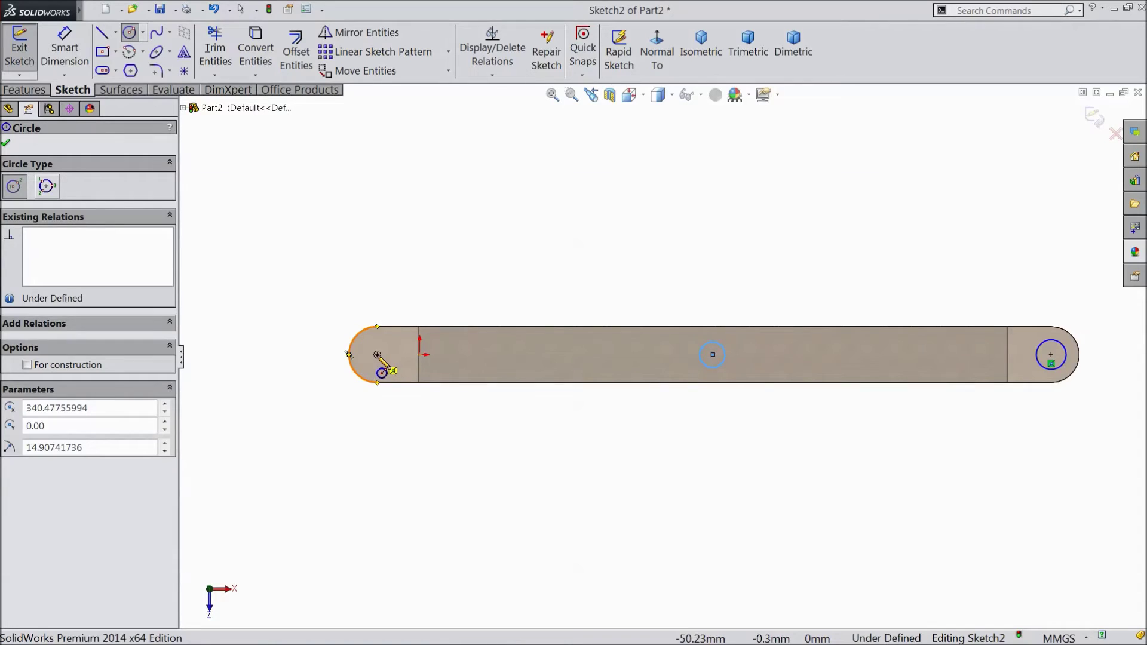
{"action": "left_click", "coordinate": [377, 354]}
{"action": "left_click", "coordinate": [386, 363]}
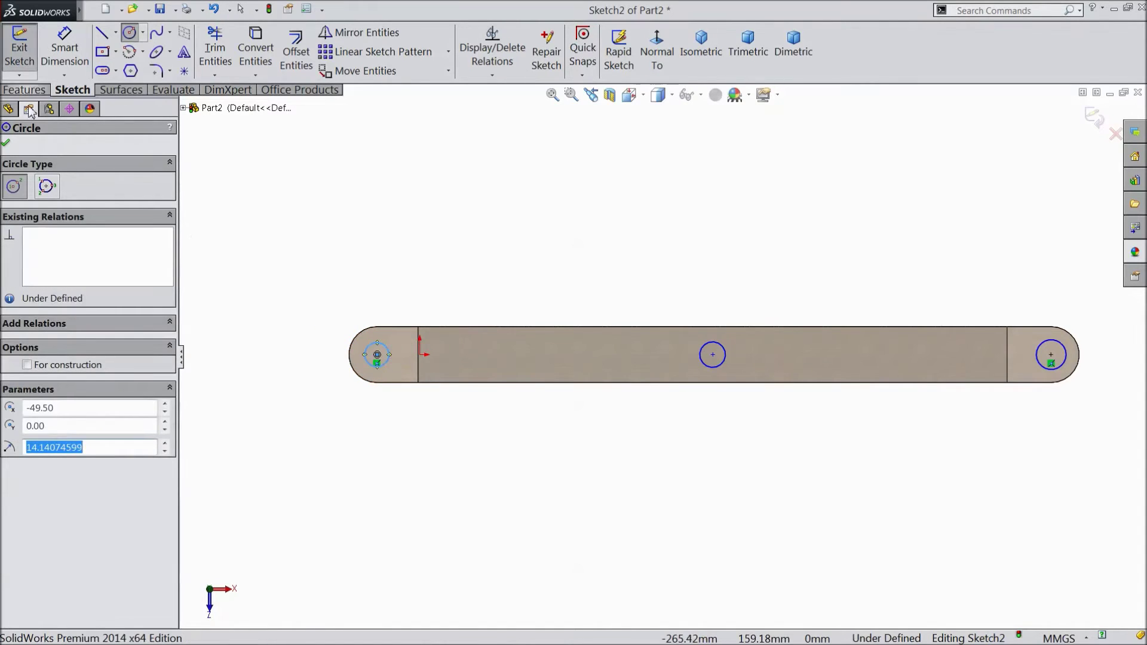
{"action": "left_click", "coordinate": [7, 142]}
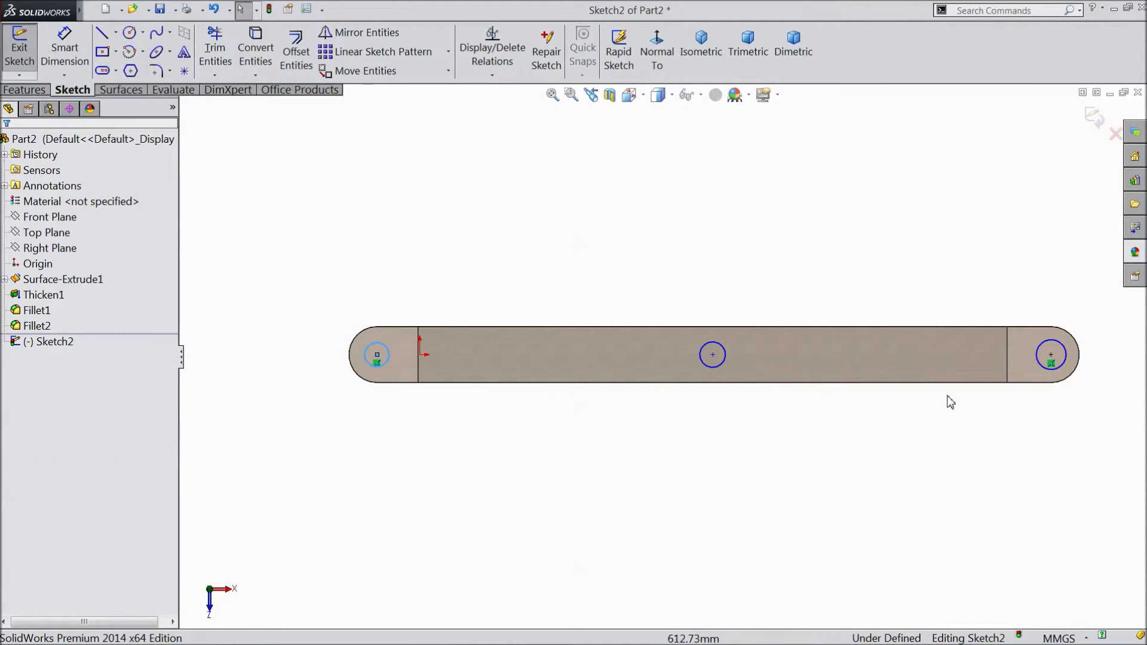
Step: Select the right, middle and left circles and make them equal
{"action": "left_click", "coordinate": [1065, 368]}
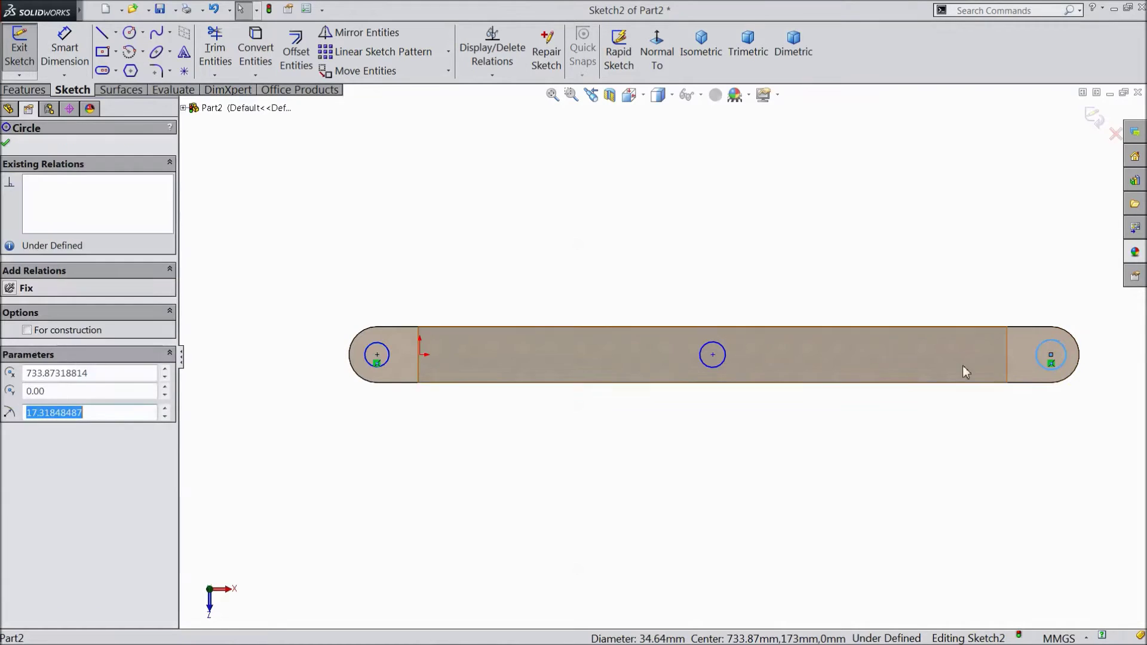
{"action": "left_click", "coordinate": [725, 365], "text": "ctrl"}
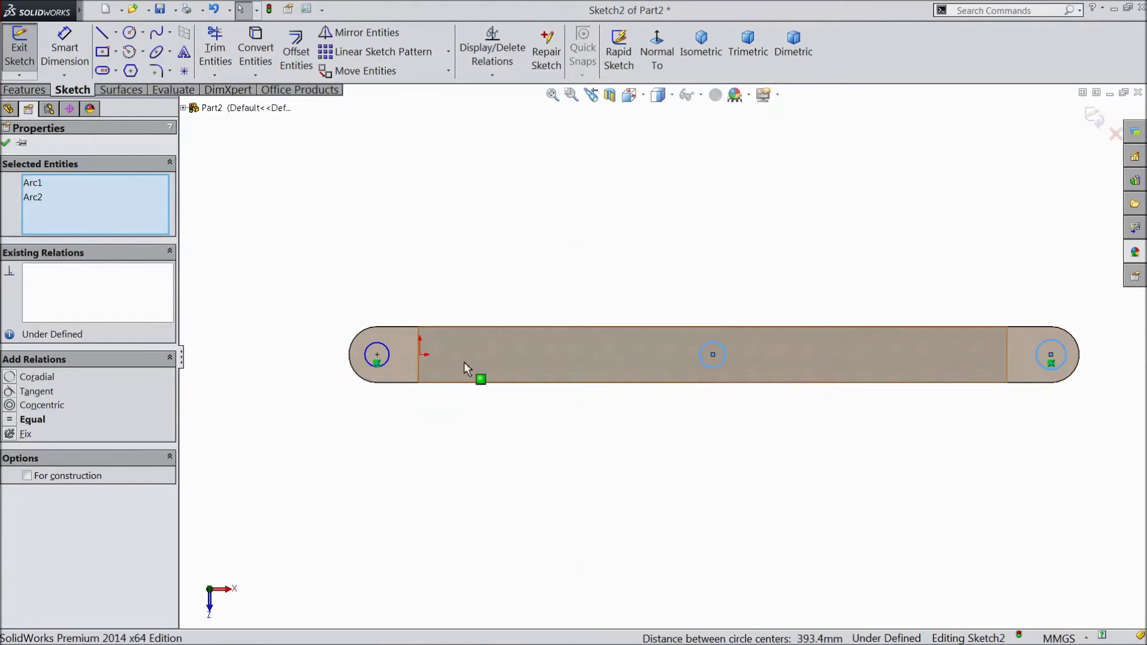
{"action": "left_click", "coordinate": [387, 362], "text": "ctrl"}
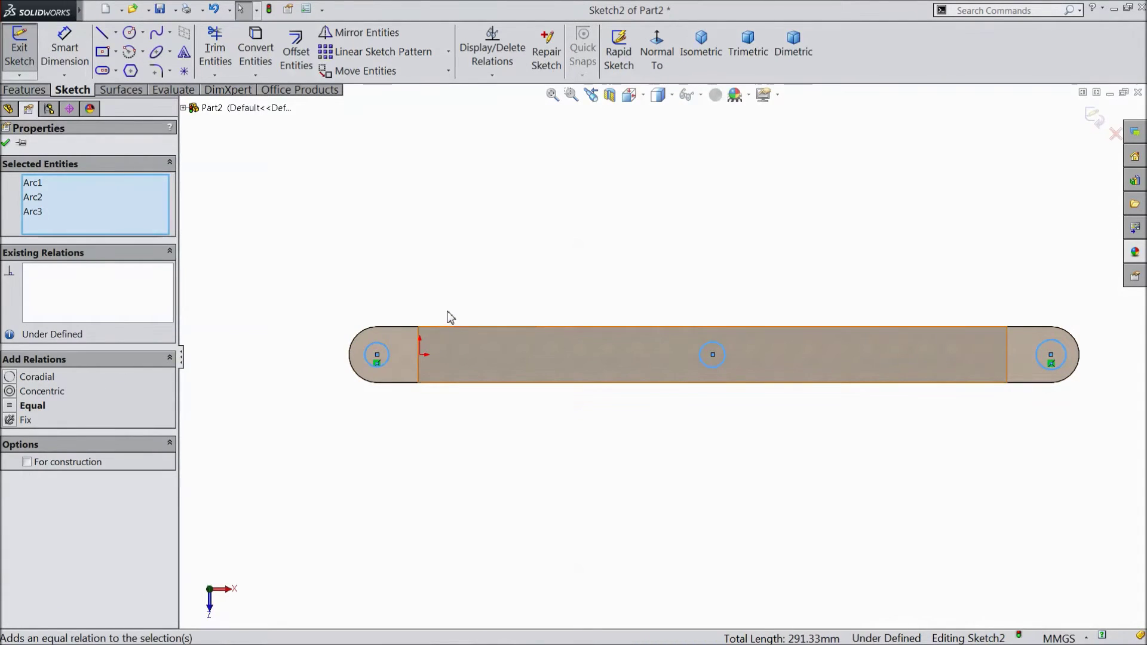
Step: Dimension the left circle to 20 mm and the middle circle 320 mm from the step line
{"action": "left_click", "coordinate": [66, 50]}
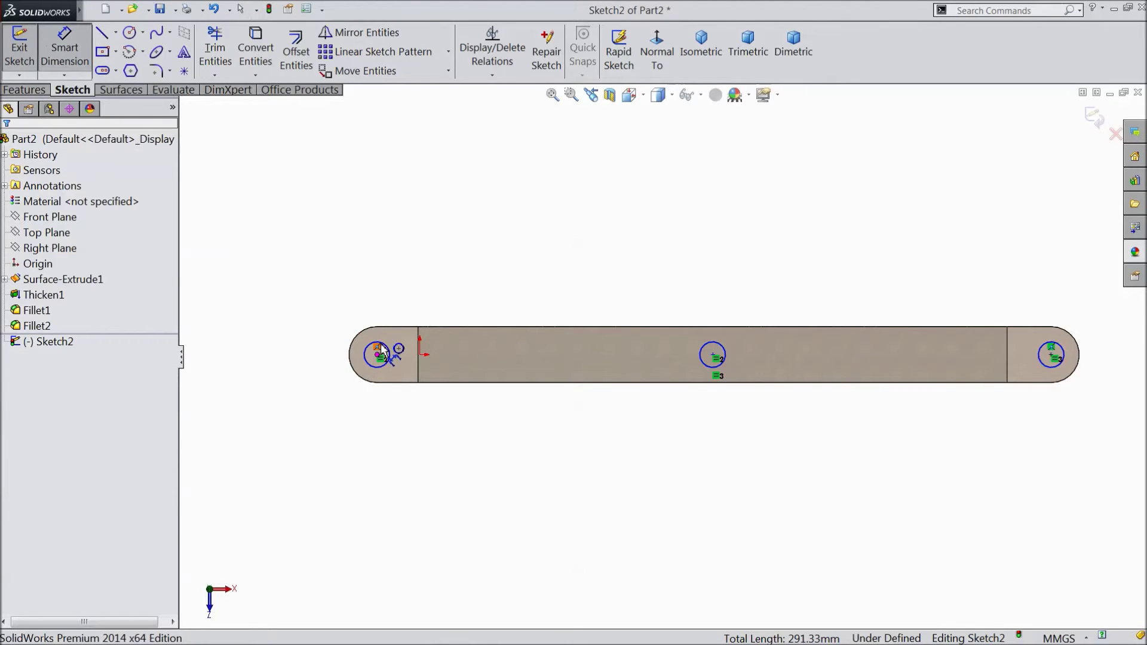
{"action": "left_click", "coordinate": [382, 344]}
{"action": "left_click", "coordinate": [388, 288]}
{"action": "type", "text": "20"}
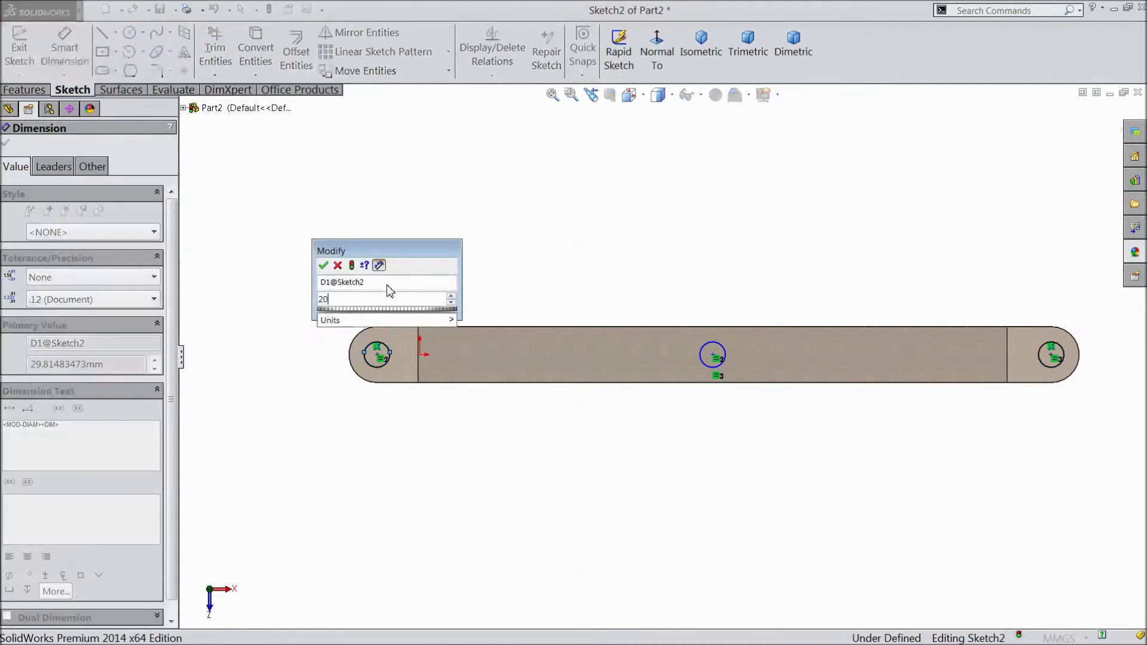
{"action": "left_click", "coordinate": [324, 265]}
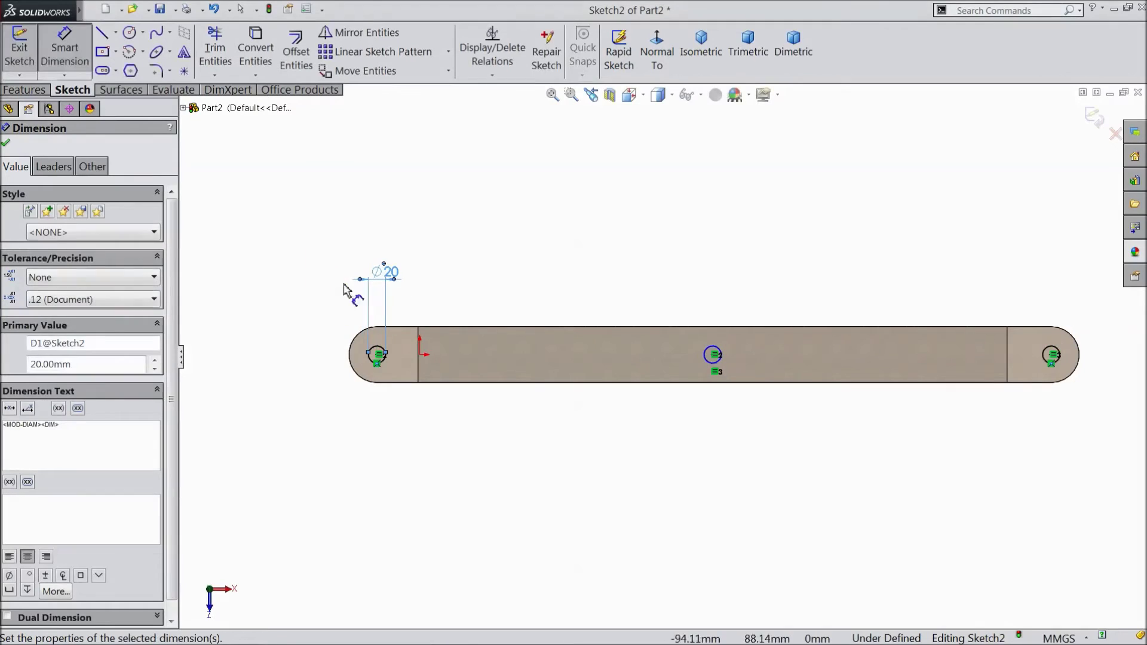
{"action": "left_click", "coordinate": [711, 359]}
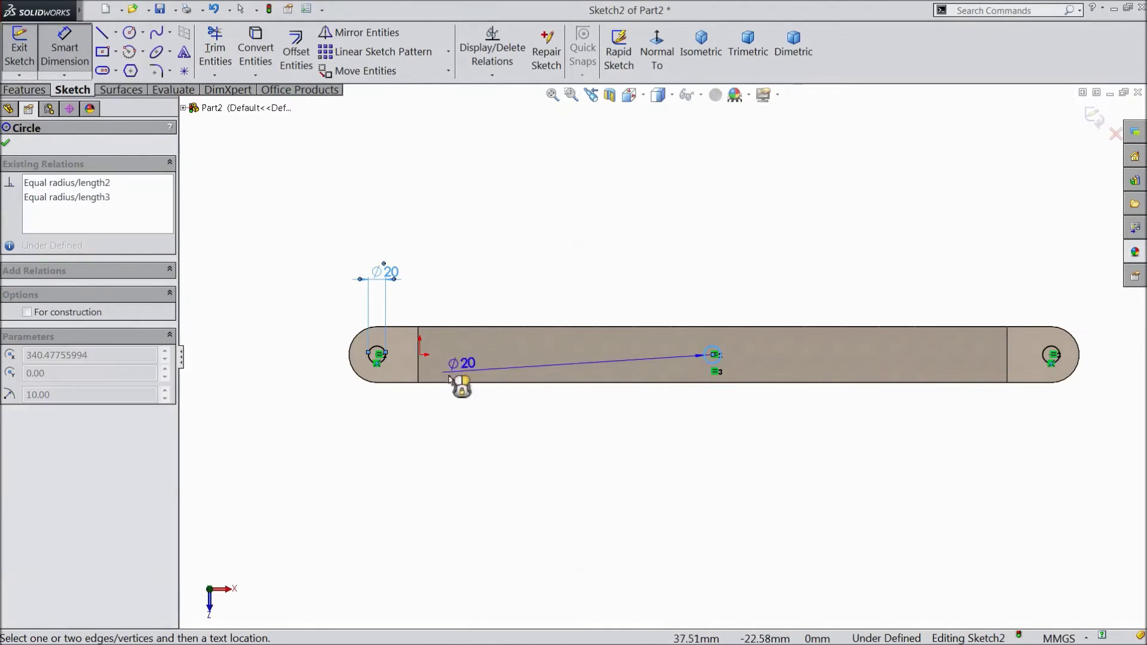
{"action": "left_click", "coordinate": [418, 365]}
{"action": "left_click", "coordinate": [538, 285]}
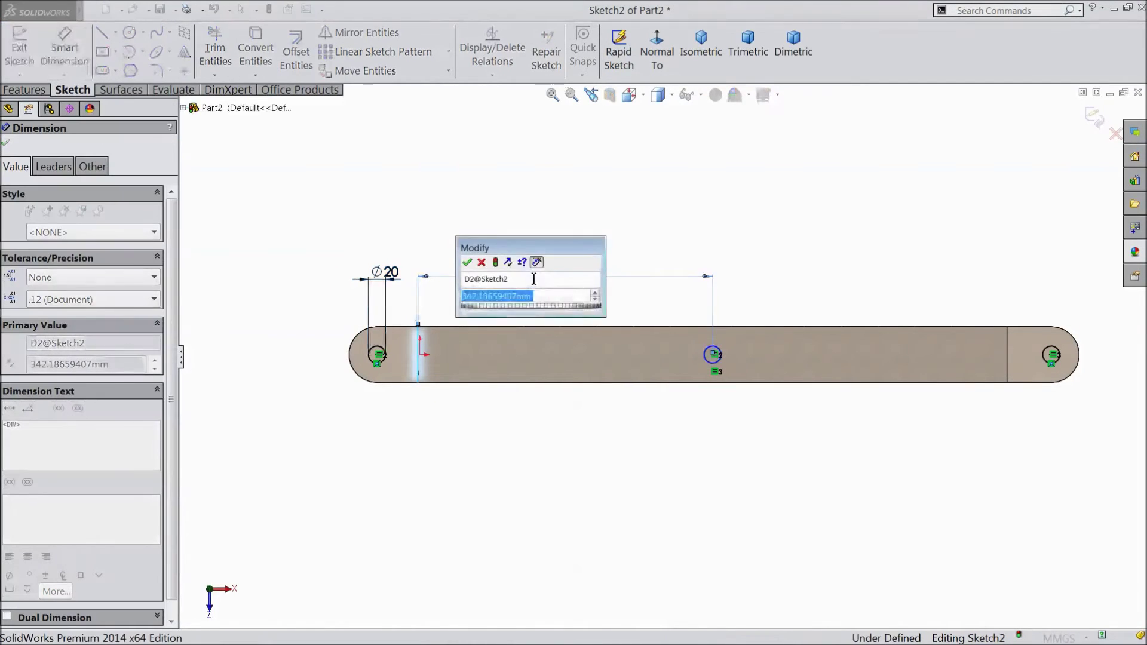
{"action": "type", "text": "320"}
{"action": "left_click", "coordinate": [467, 262]}
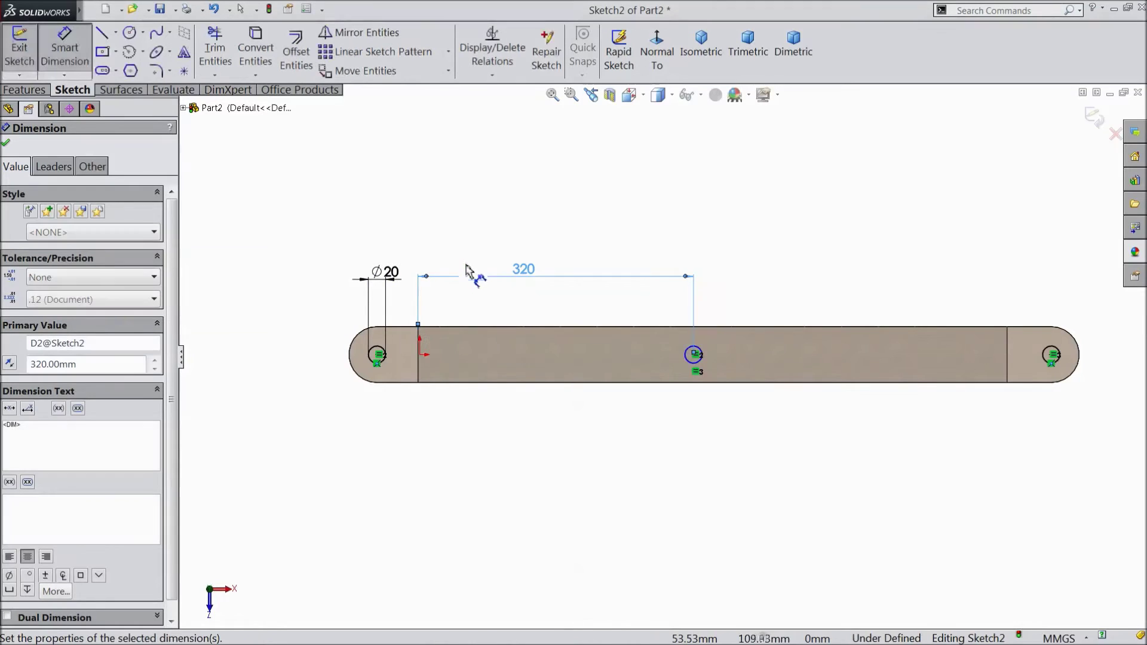
Step: Extruded-cut the three circles about 258 mm deep, through the arm
{"action": "left_click", "coordinate": [18, 92]}
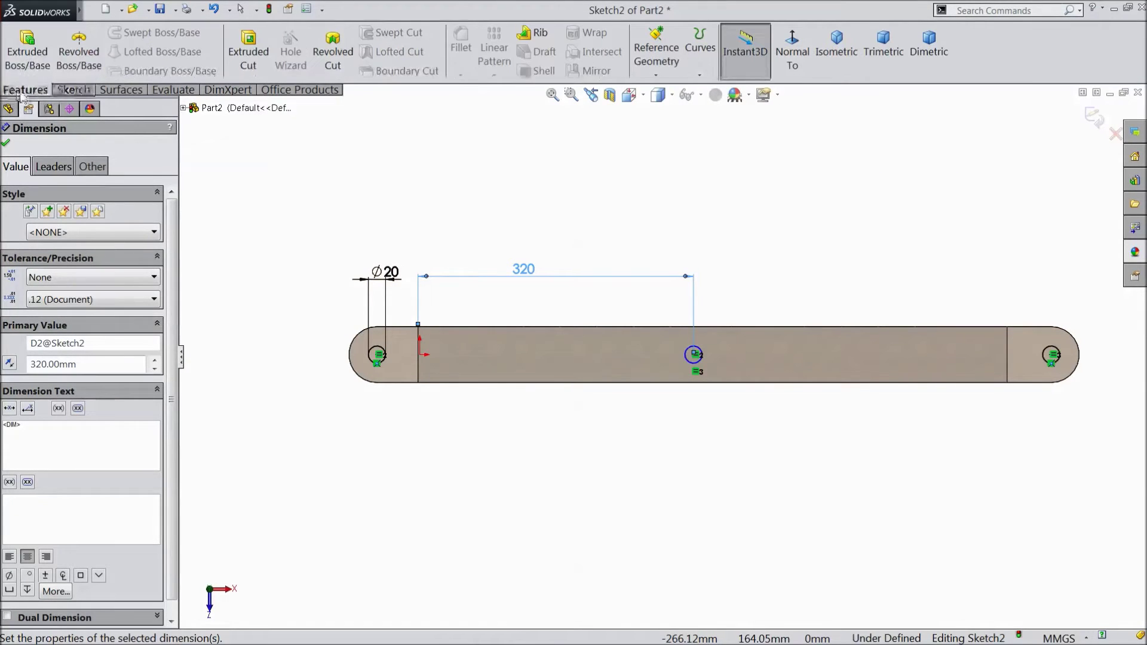
{"action": "left_click", "coordinate": [261, 58]}
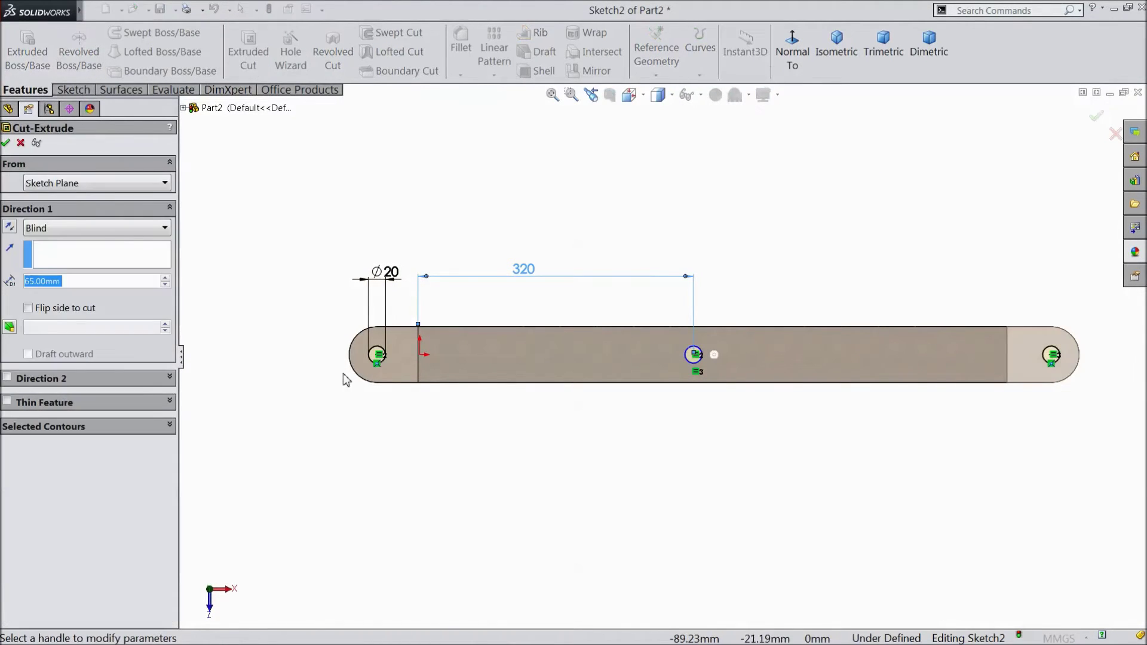
{"action": "mouse_move", "coordinate": [343, 377]}
{"action": "middle_mouse_down"}
{"action": "mouse_move", "coordinate": [332, 302]}
{"action": "mouse_move", "coordinate": [349, 215]}
{"action": "middle_mouse_up"}
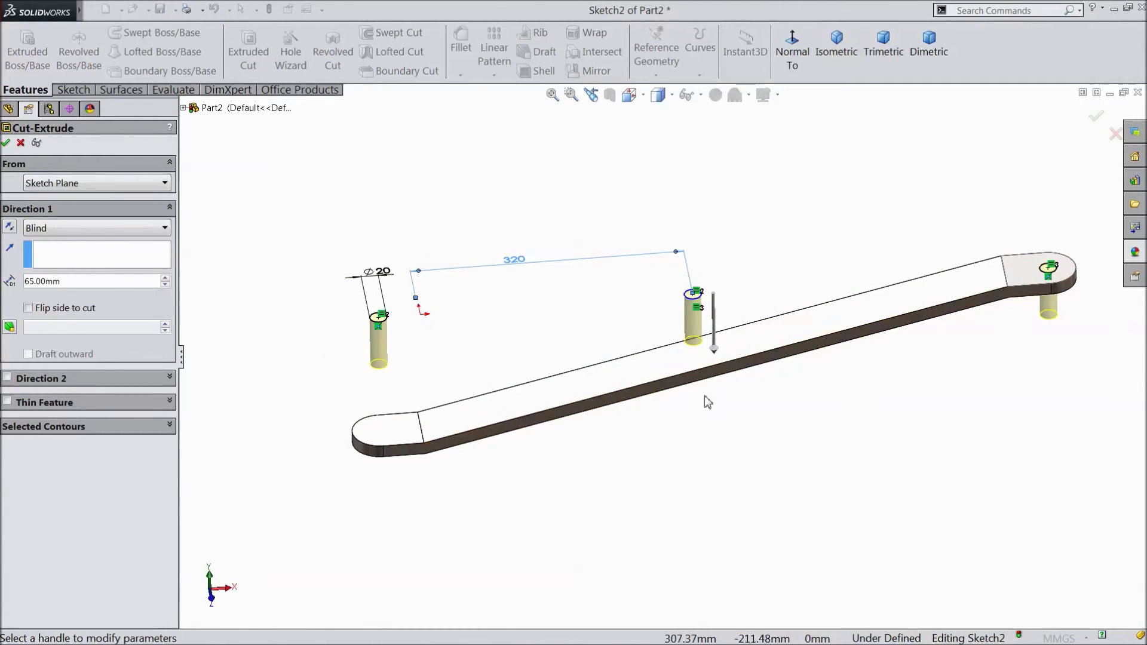
{"action": "left_click", "coordinate": [714, 352]}
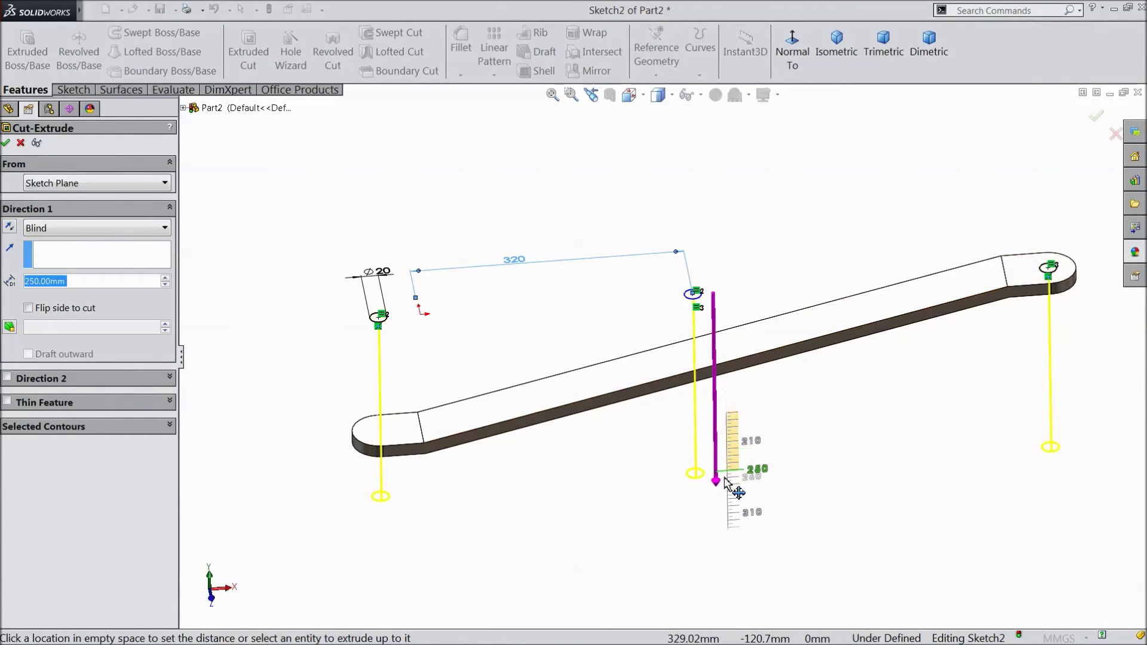
{"action": "left_click", "coordinate": [726, 484]}
{"action": "left_click", "coordinate": [1095, 119]}
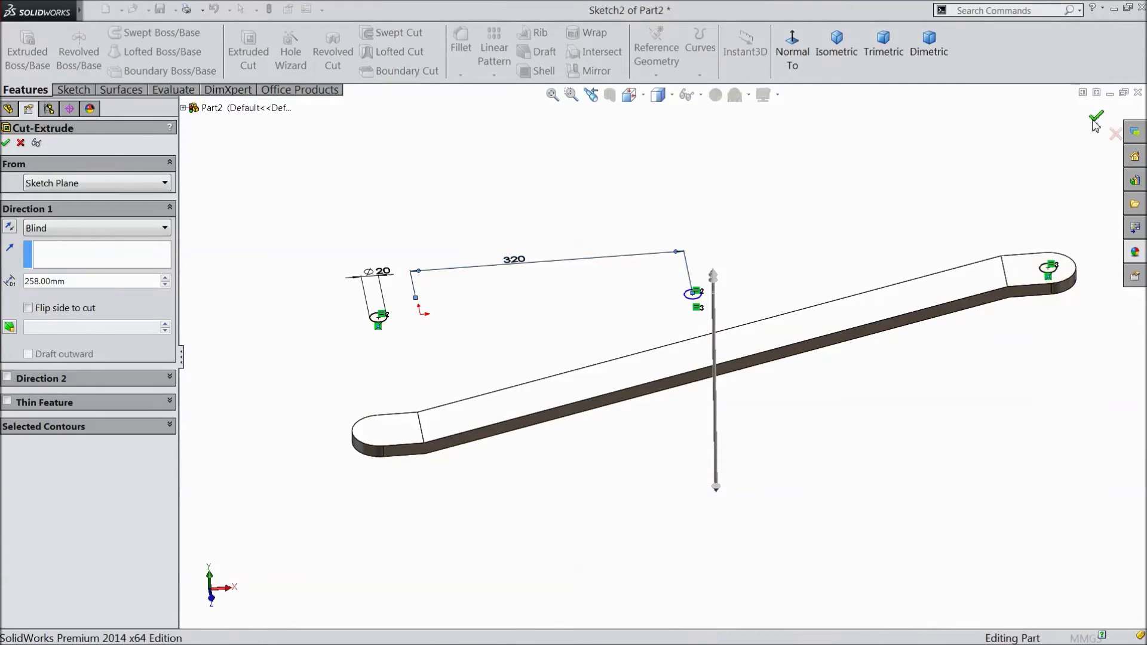
{"action": "mouse_move", "coordinate": [825, 234]}
{"action": "middle_mouse_down"}
{"action": "mouse_move", "coordinate": [771, 236]}
{"action": "mouse_move", "coordinate": [781, 349]}
{"action": "middle_mouse_up"}
{"action": "mouse_move", "coordinate": [784, 189]}
{"action": "middle_mouse_down"}
{"action": "mouse_move", "coordinate": [756, 144]}
{"action": "mouse_move", "coordinate": [795, 164]}
{"action": "middle_mouse_up"}
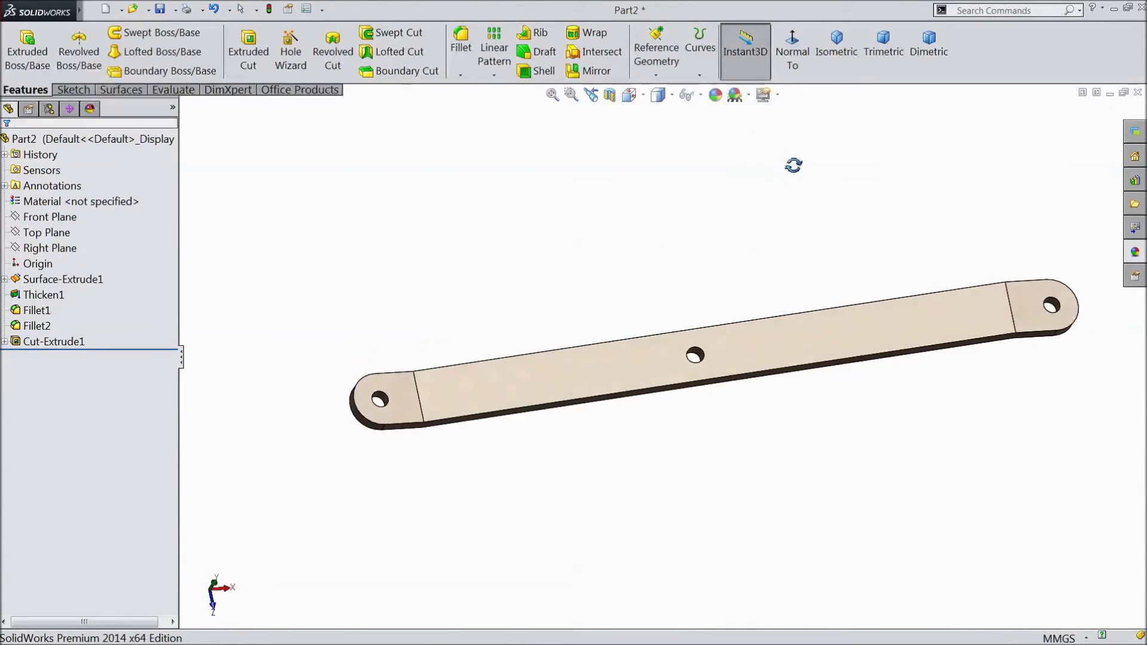
Step: On the left end's top face, sketch a circle concentric with the hole, dimensioned to 35 mm
{"action": "left_click", "coordinate": [400, 406]}
{"action": "left_click", "coordinate": [453, 380]}
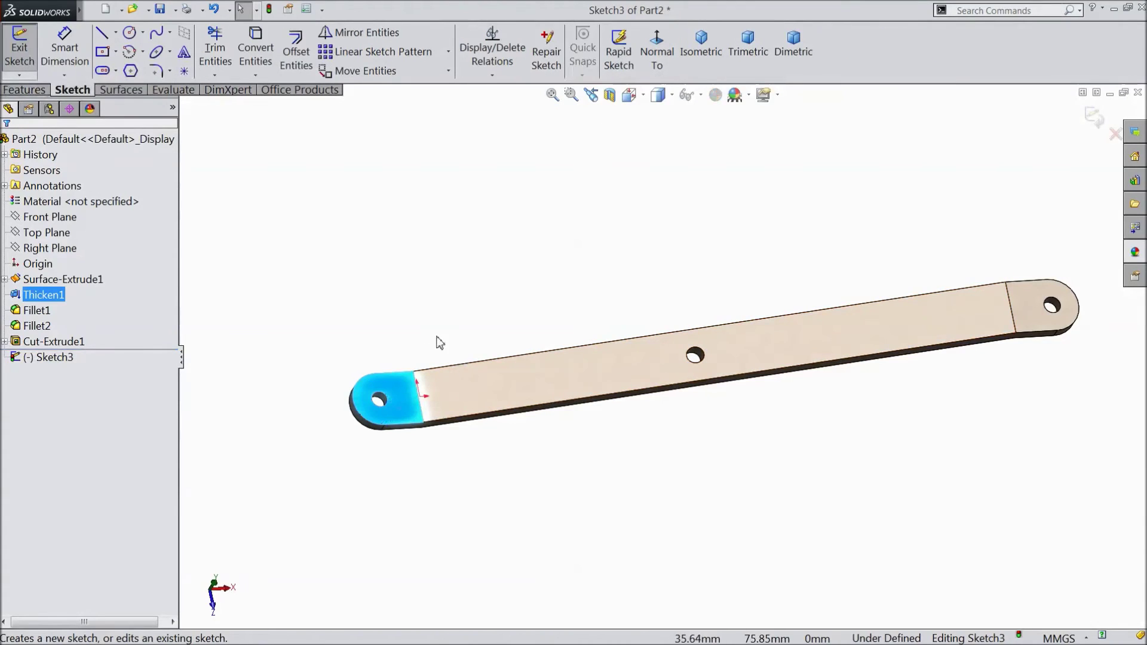
{"action": "scroll", "coordinate": [363, 399], "scroll_direction": "down", "scroll_amount": 3}
{"action": "left_click", "coordinate": [131, 36]}
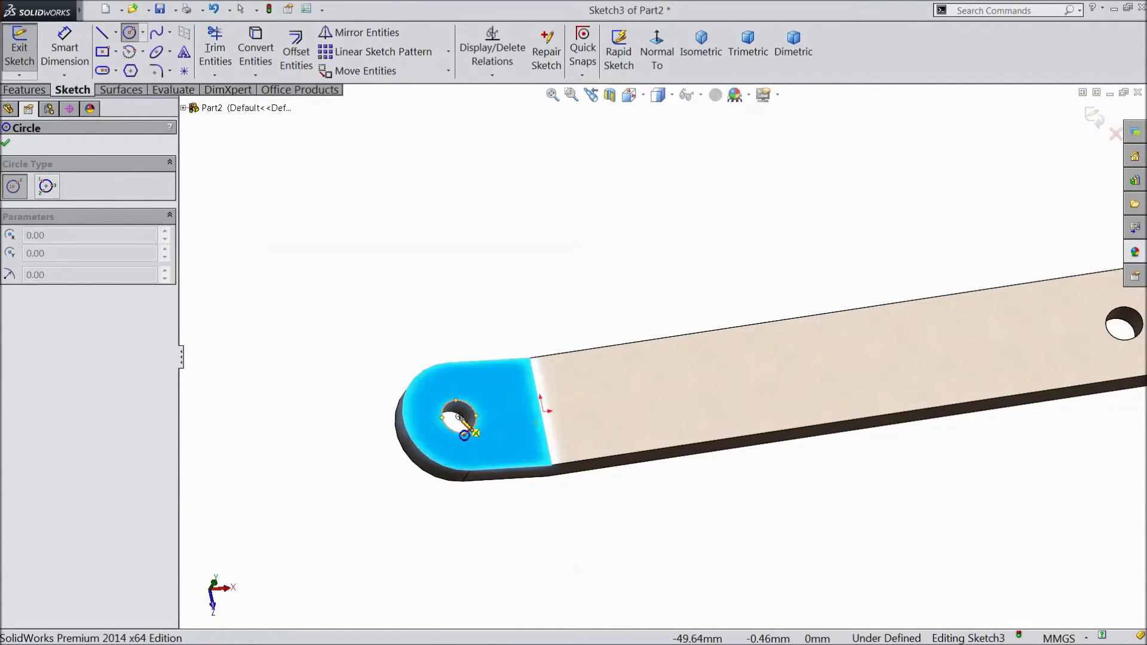
{"action": "left_click", "coordinate": [459, 418]}
{"action": "left_click", "coordinate": [490, 403]}
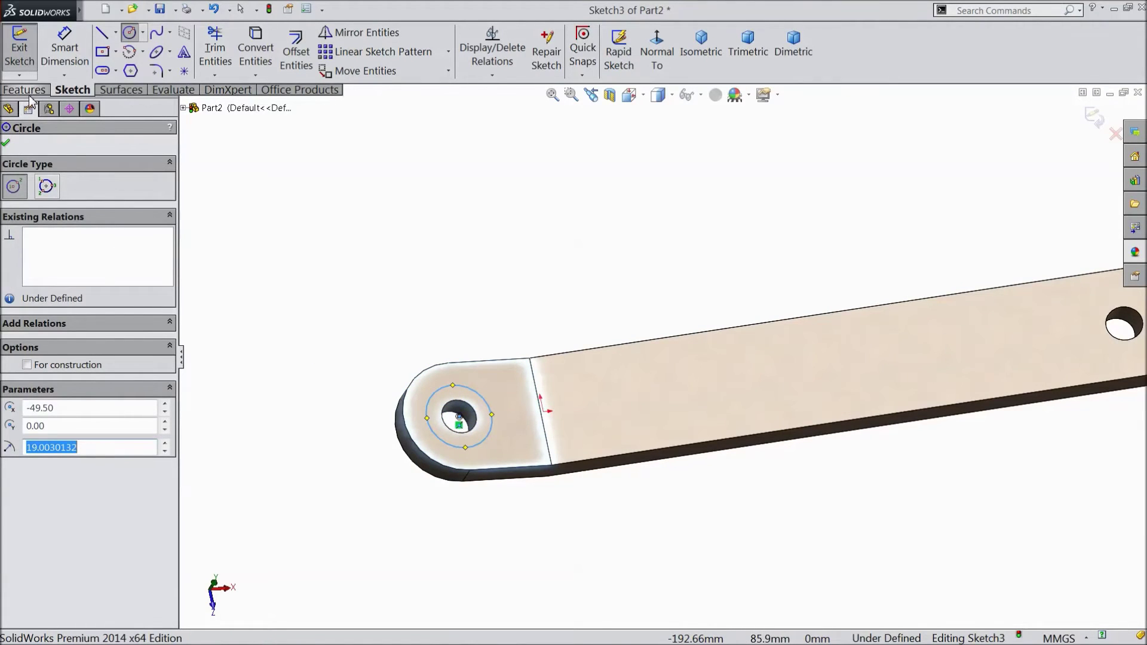
{"action": "left_click", "coordinate": [64, 45]}
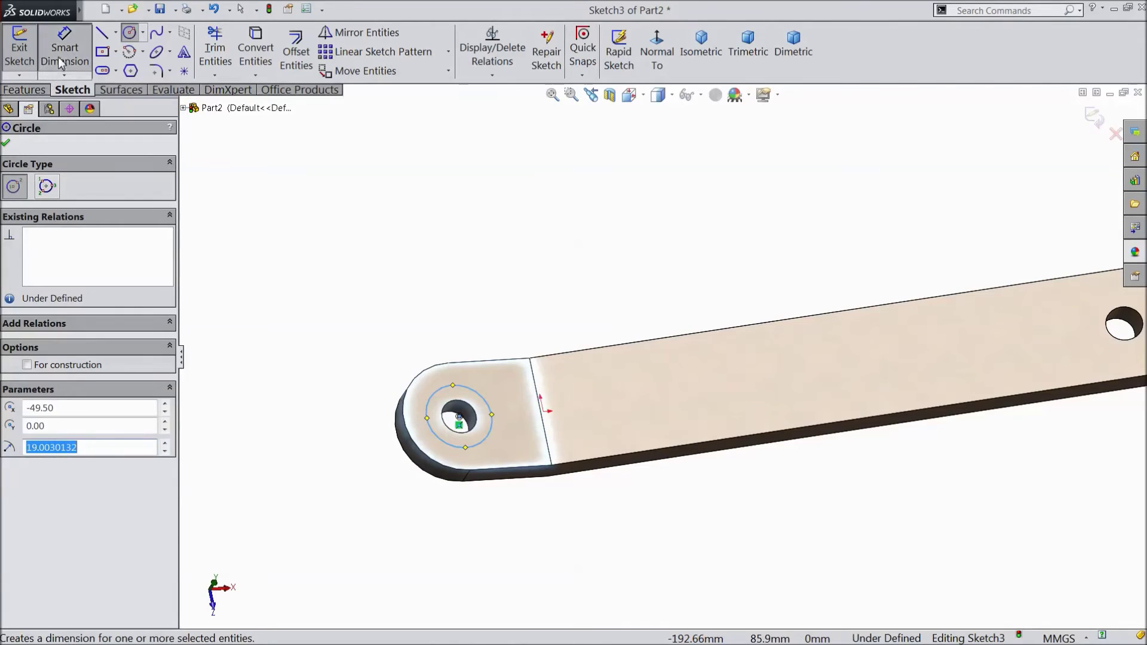
{"action": "left_click", "coordinate": [445, 394]}
{"action": "left_click", "coordinate": [417, 303]}
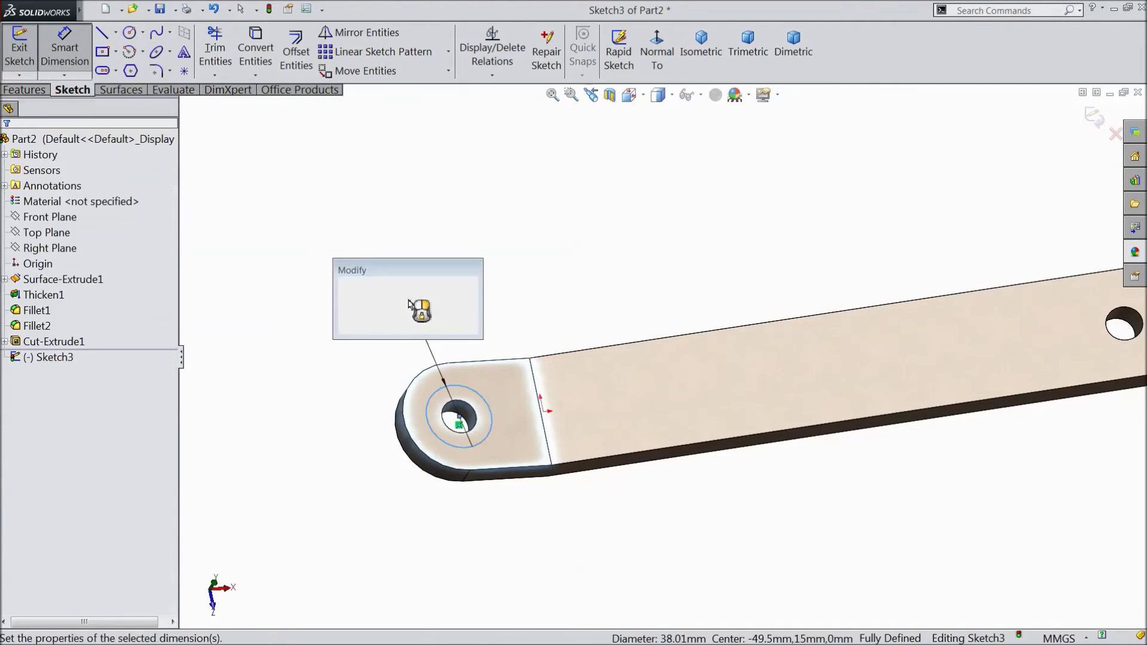
{"action": "type", "text": "35"}
{"action": "left_click", "coordinate": [345, 285]}
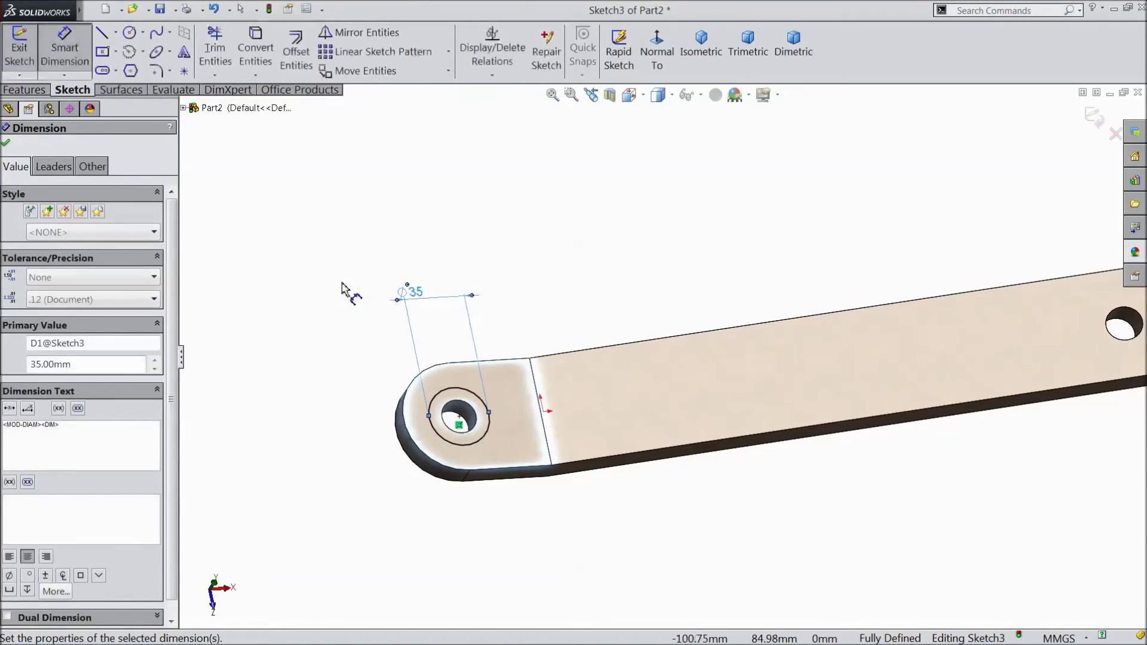
{"action": "left_click", "coordinate": [18, 89]}
Step: Extrude the left ring region as a boss: 5 mm in Direction 1, 20 mm in Direction 2
{"action": "left_click", "coordinate": [35, 76]}
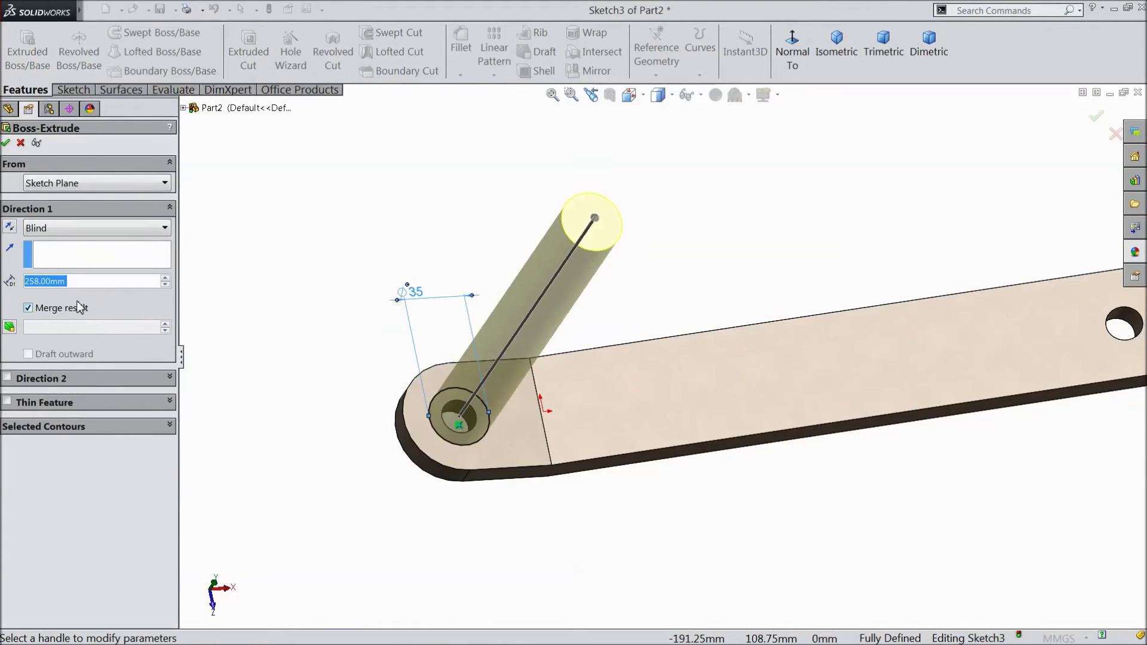
{"action": "type", "text": "5"}
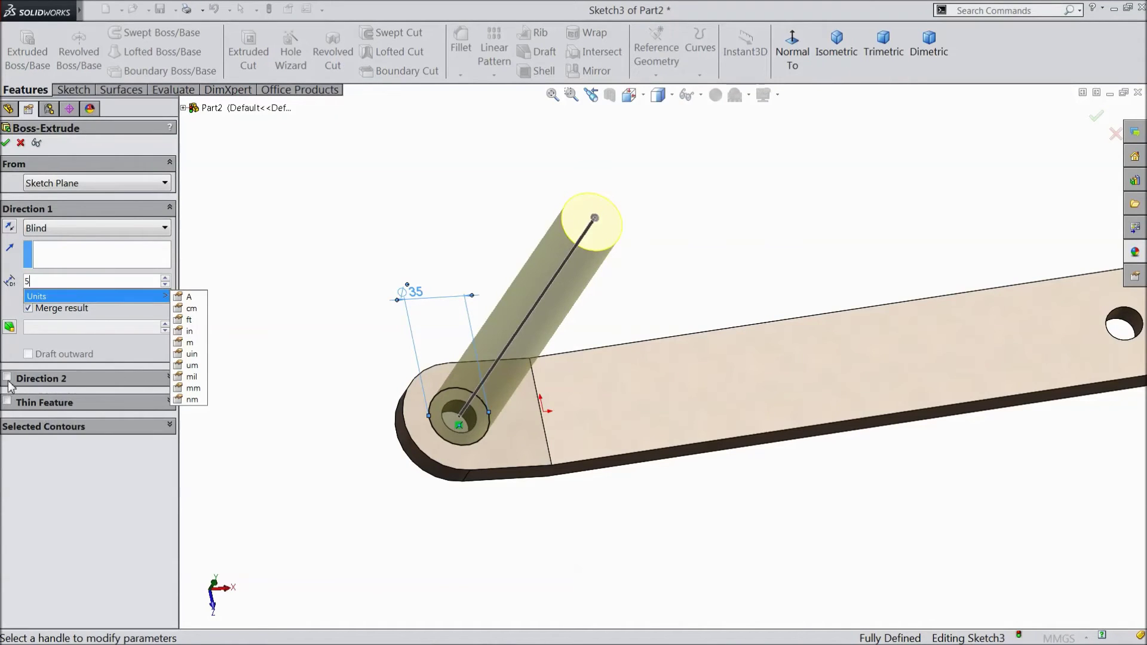
{"action": "left_click", "coordinate": [8, 379]}
{"action": "type", "text": "2"}
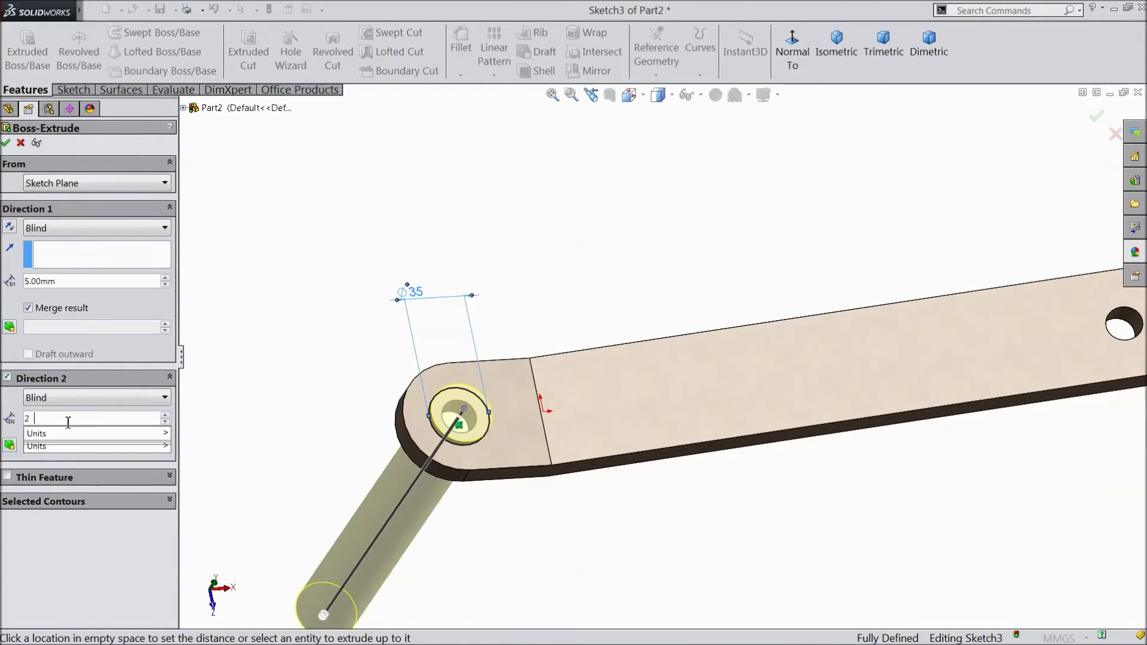
{"action": "type", "text": "0"}
{"action": "left_click", "coordinate": [49, 502]}
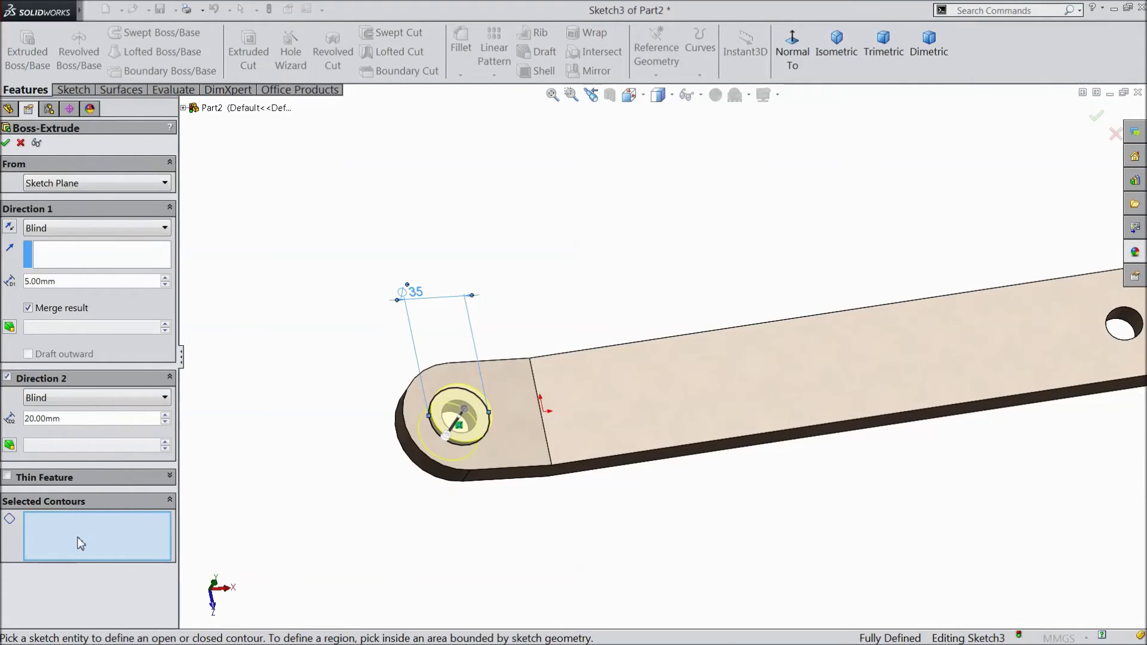
{"action": "left_click", "coordinate": [474, 435]}
{"action": "middle_click_drag", "start_coordinate": [409, 530], "coordinate": [397, 317]}
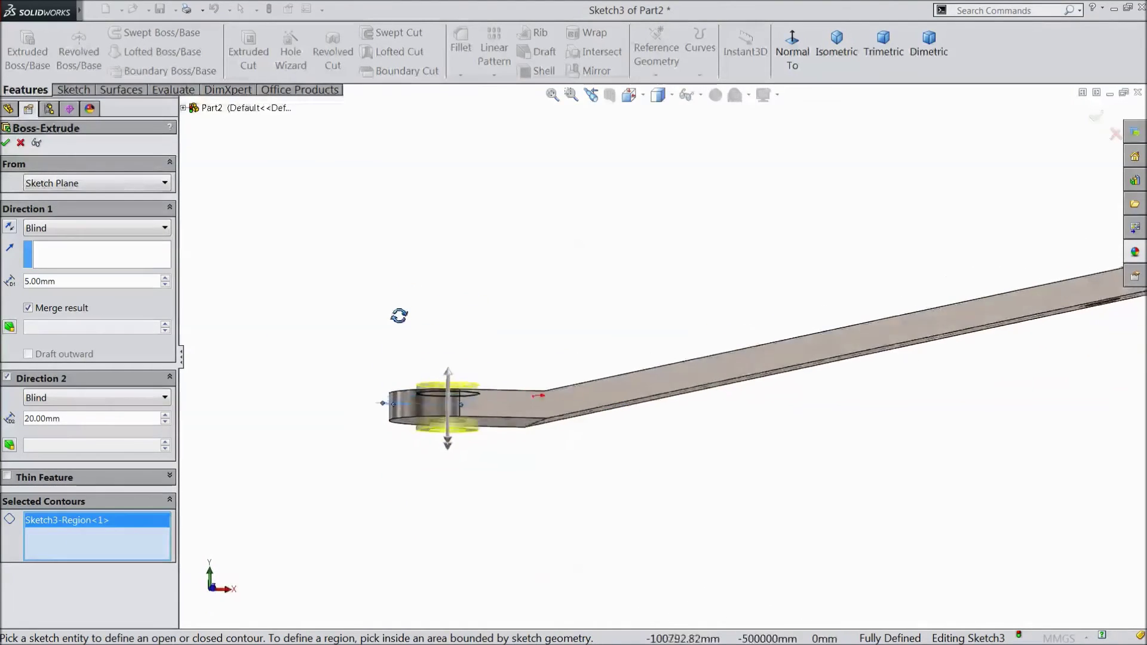
{"action": "left_click", "coordinate": [8, 144]}
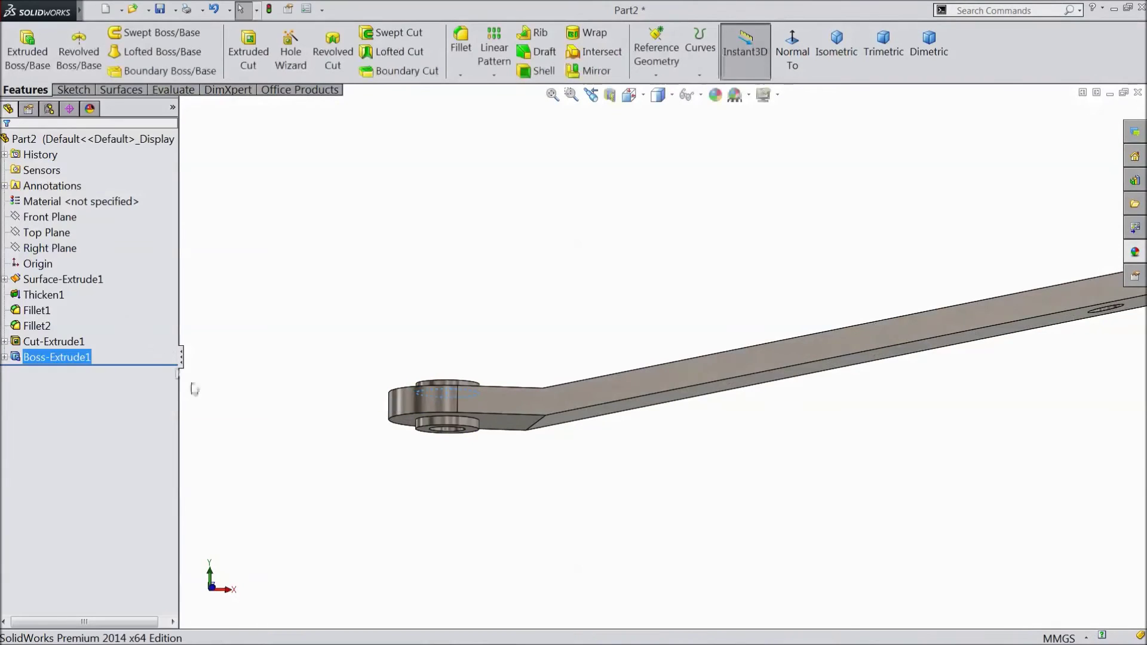
{"action": "middle_click_drag", "start_coordinate": [528, 290], "coordinate": [615, 320]}
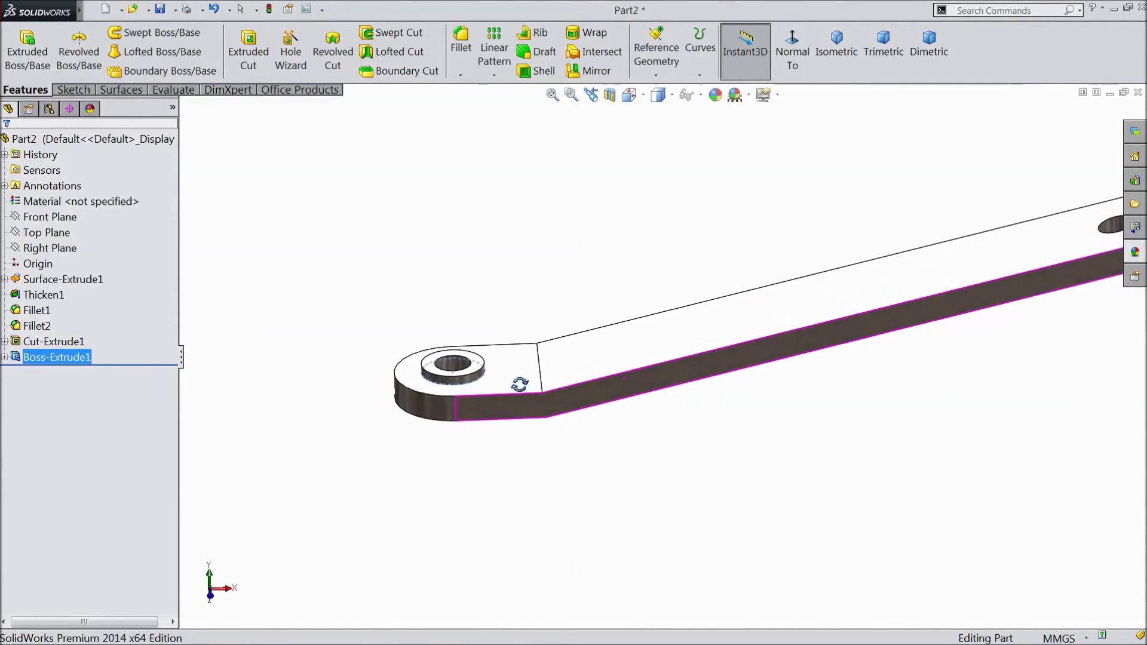
Step: Sketch a circle concentric with the hole on the right end's top face
{"action": "key", "text": "f"}
{"action": "scroll", "coordinate": [914, 296], "scroll_direction": "down", "scroll_amount": 3}
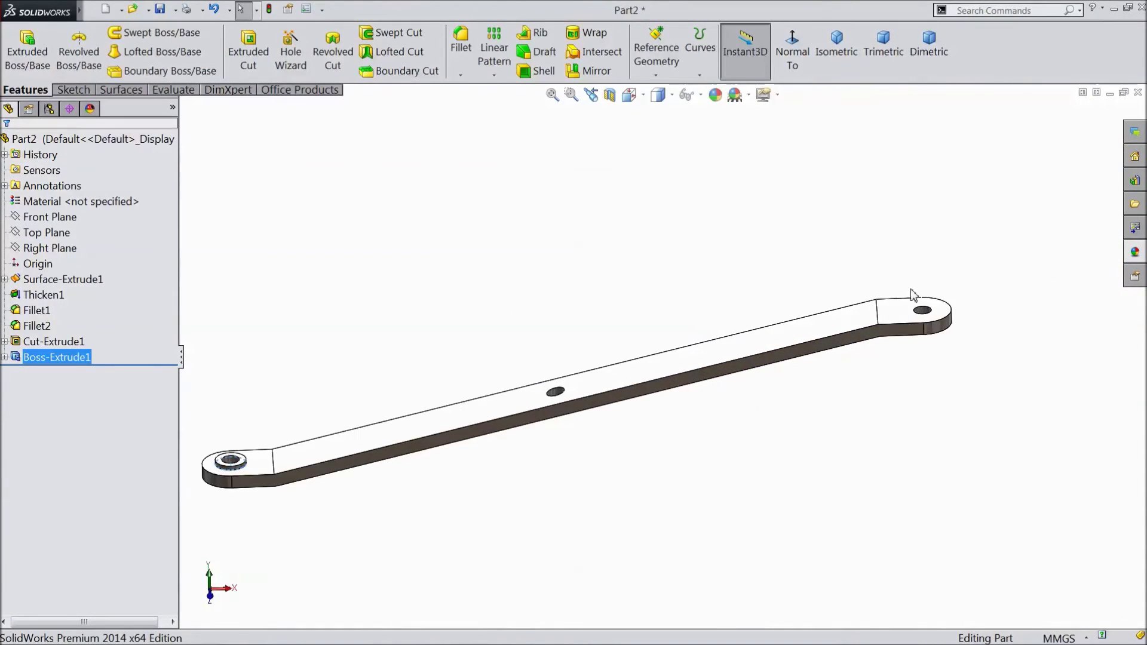
{"action": "scroll", "coordinate": [843, 324], "scroll_direction": "down", "scroll_amount": 3}
{"action": "left_click", "coordinate": [836, 320]}
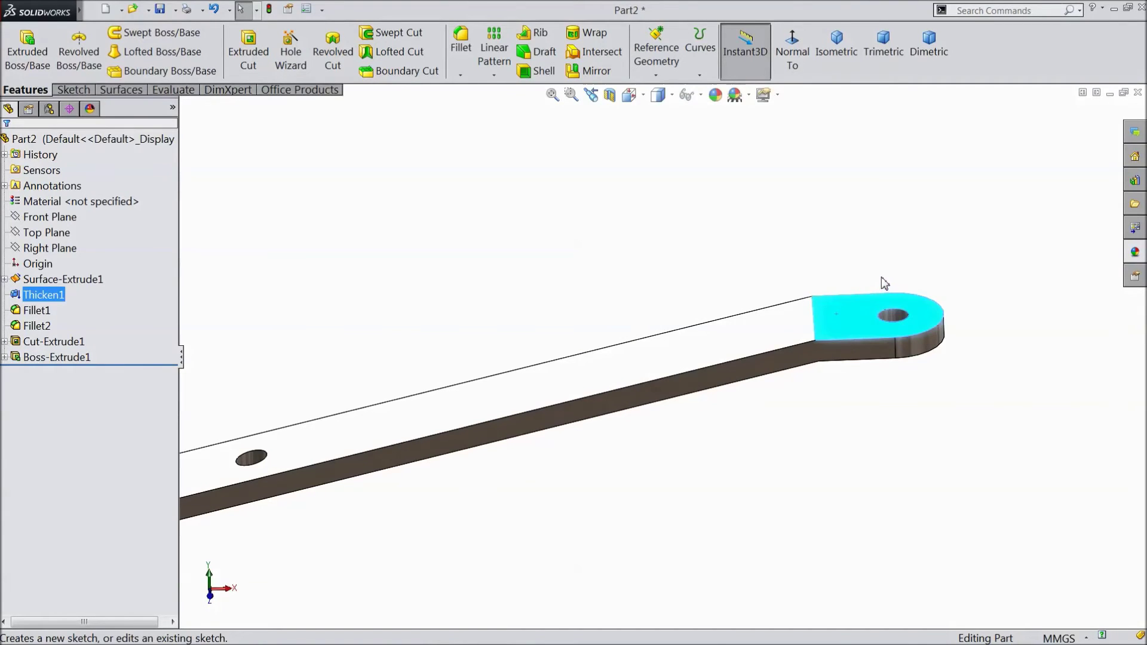
{"action": "left_click", "coordinate": [877, 285]}
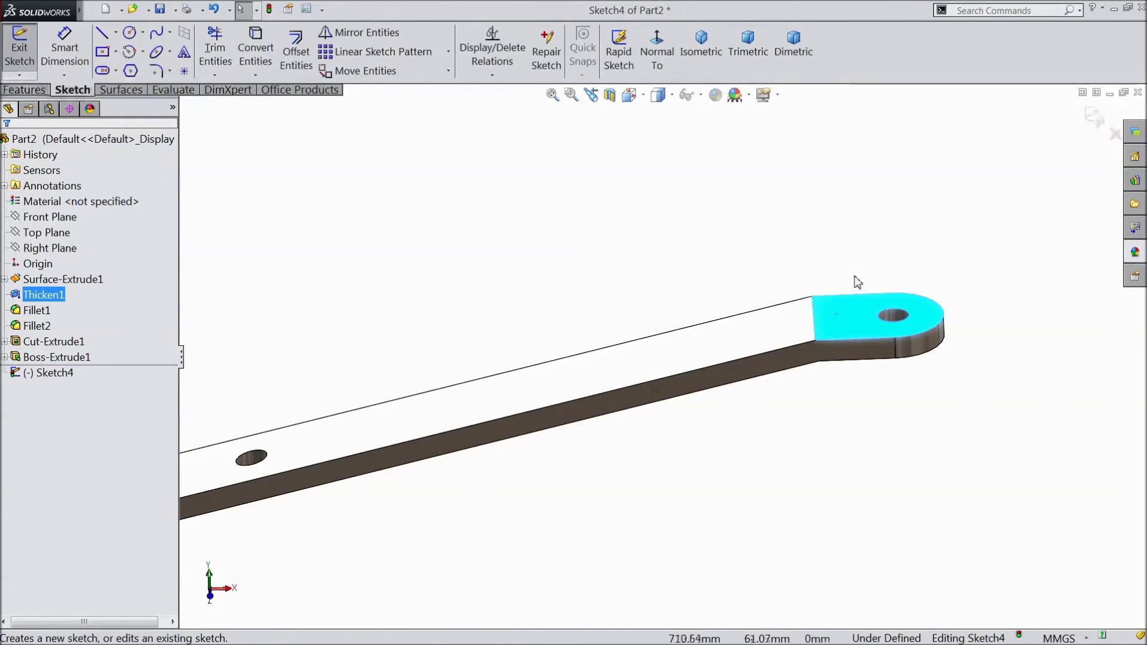
{"action": "left_click", "coordinate": [129, 34]}
{"action": "scroll", "coordinate": [833, 314], "scroll_direction": "down", "scroll_amount": 2}
{"action": "scroll", "coordinate": [888, 359], "scroll_direction": "down", "scroll_amount": 2}
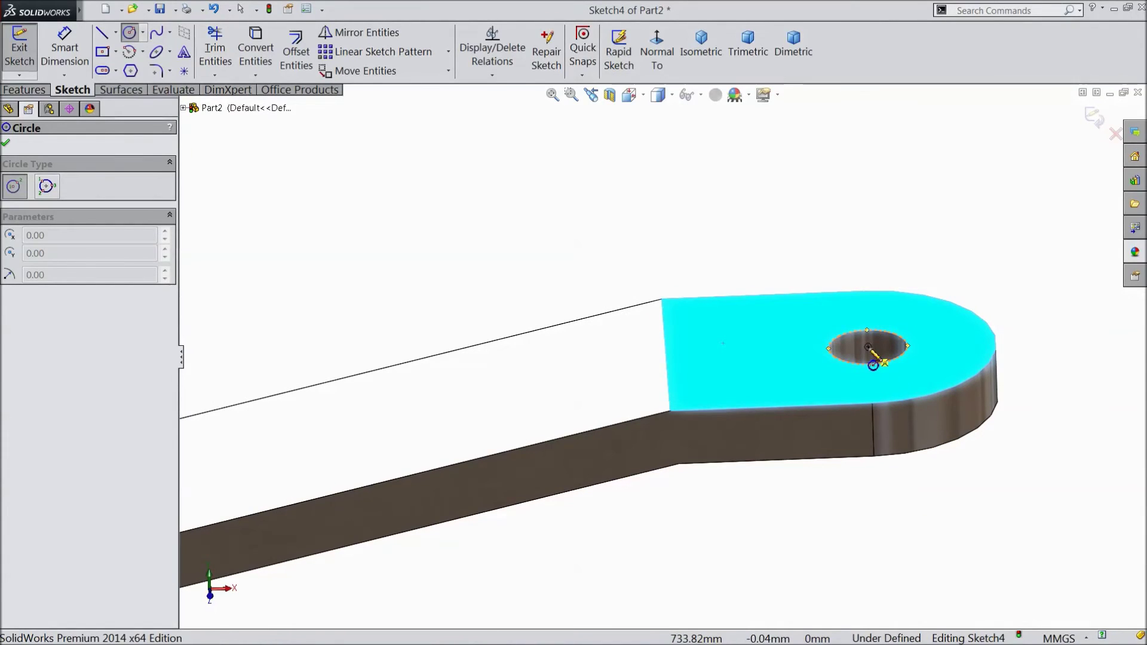
{"action": "left_click", "coordinate": [874, 362]}
{"action": "left_click", "coordinate": [867, 311]}
Step: Dimension the right-end circle to a 35 mm diameter
{"action": "left_click", "coordinate": [64, 49]}
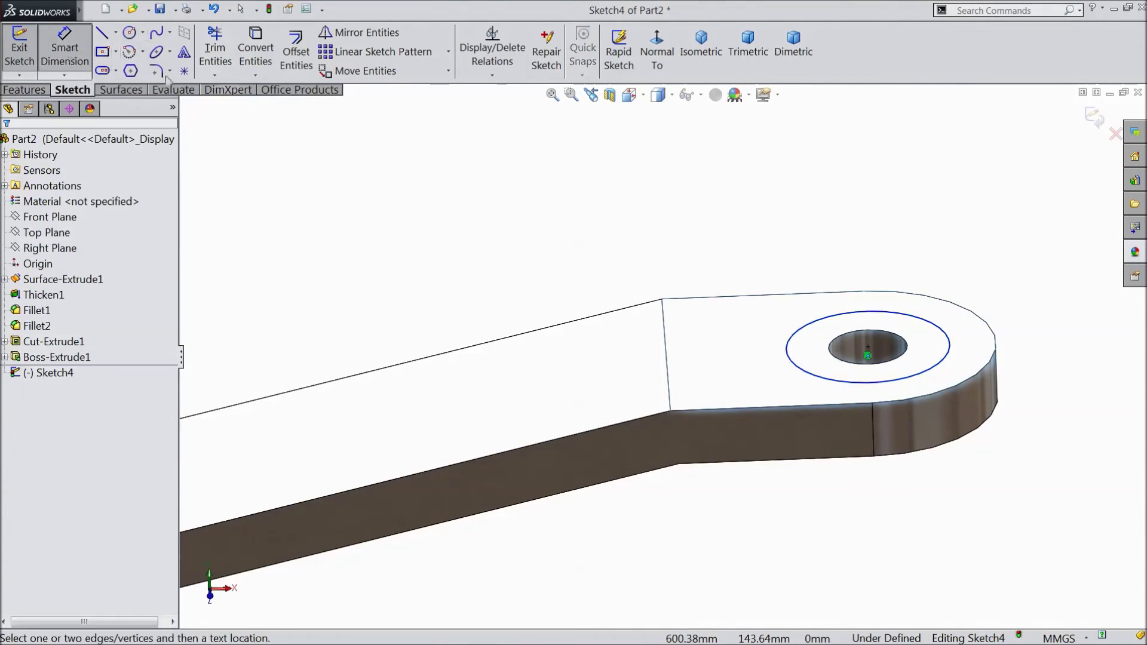
{"action": "left_click", "coordinate": [817, 325]}
{"action": "left_click", "coordinate": [800, 249]}
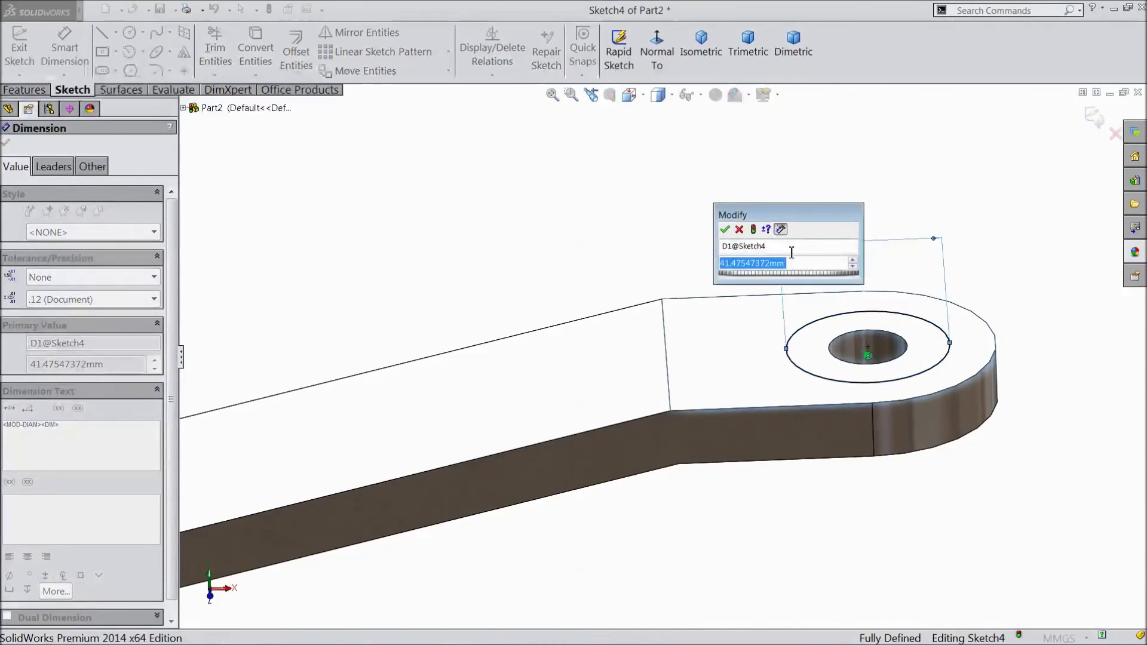
{"action": "type", "text": "35"}
{"action": "key", "text": "Return"}
{"action": "key", "text": "Return"}
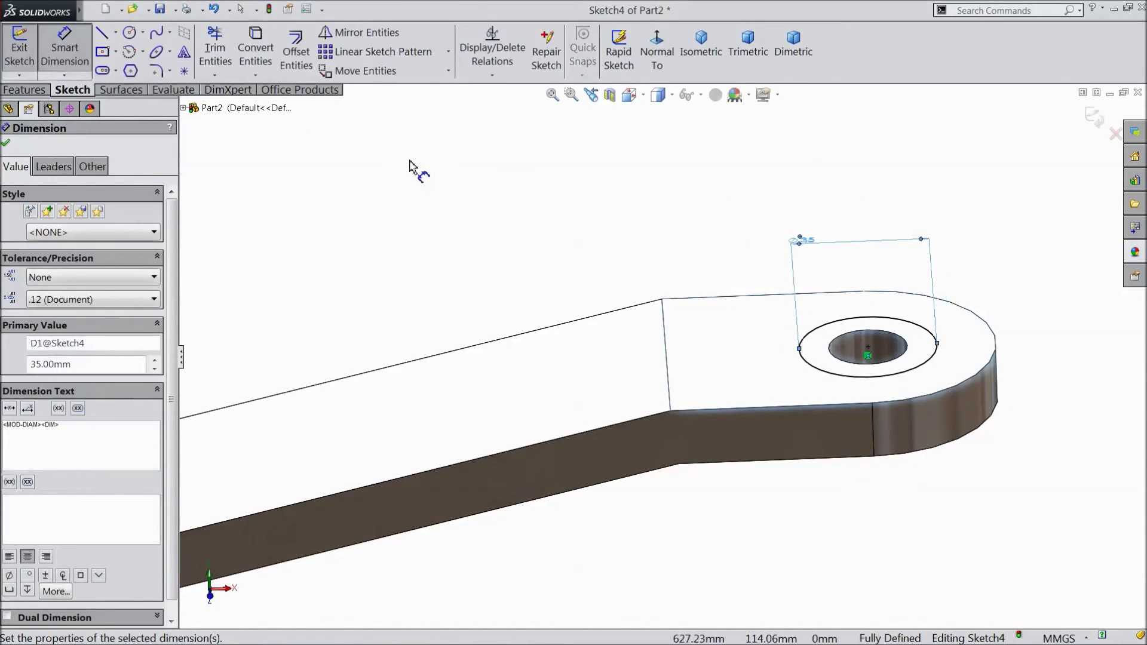
{"action": "left_click", "coordinate": [25, 90]}
{"action": "left_click", "coordinate": [27, 52]}
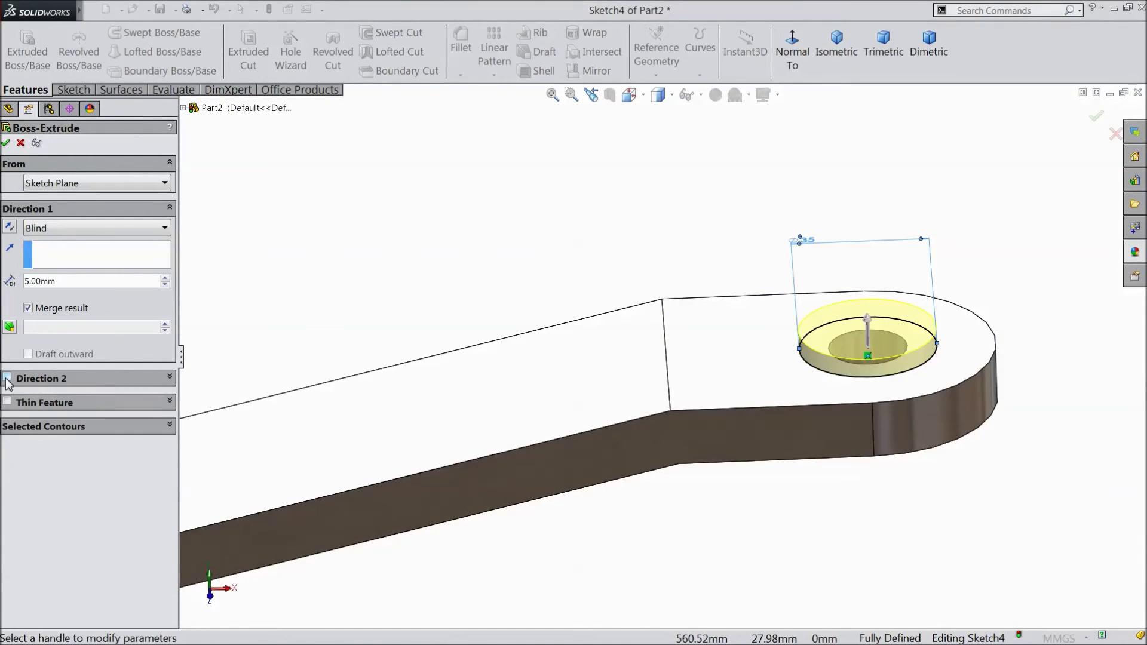
Step: Extrude the right ring region 5 mm in Direction 1 and 20 mm Blind in Direction 2
{"action": "left_click", "coordinate": [7, 379]}
{"action": "type", "text": "20"}
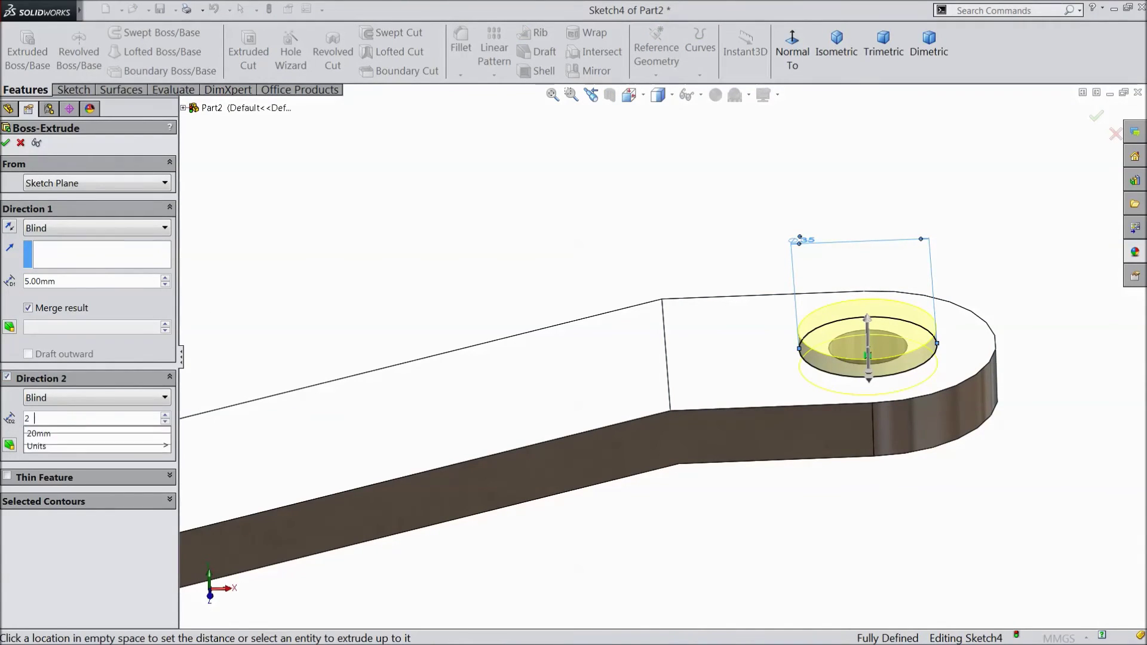
{"action": "key", "text": "Return"}
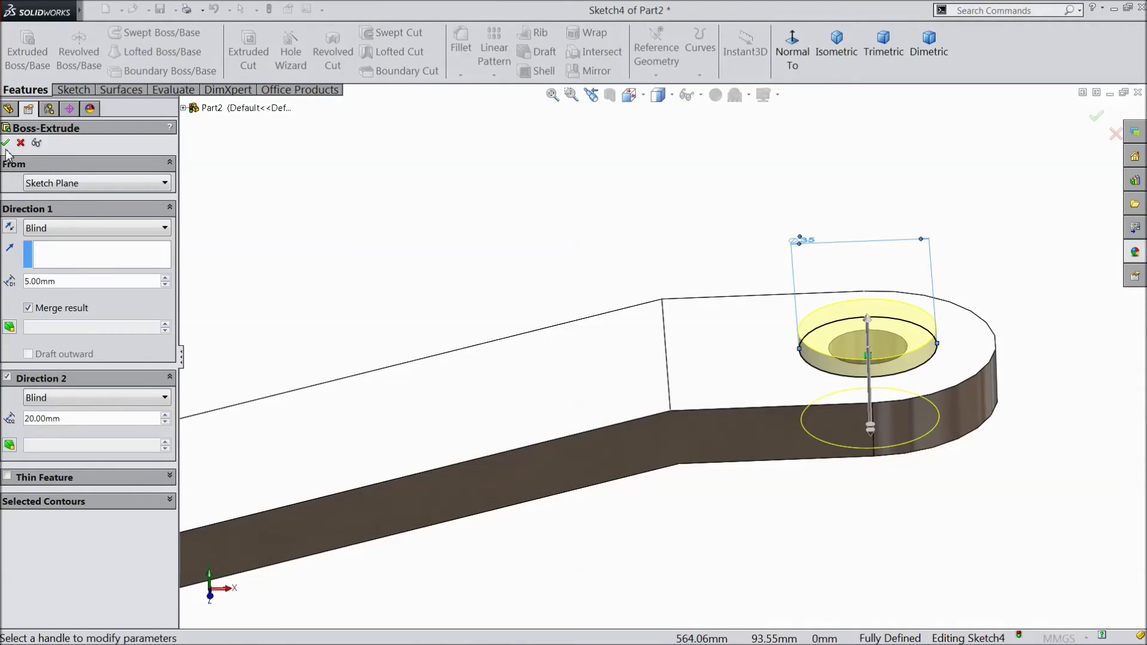
{"action": "left_click", "coordinate": [68, 502]}
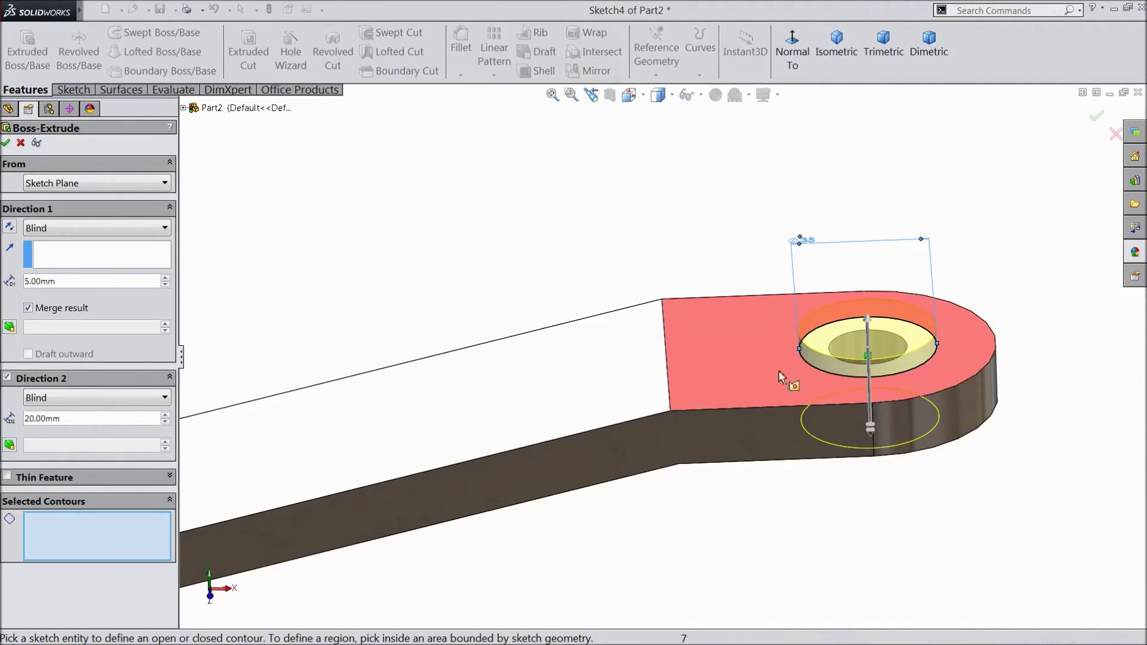
{"action": "left_click", "coordinate": [822, 343]}
{"action": "left_click", "coordinate": [7, 144]}
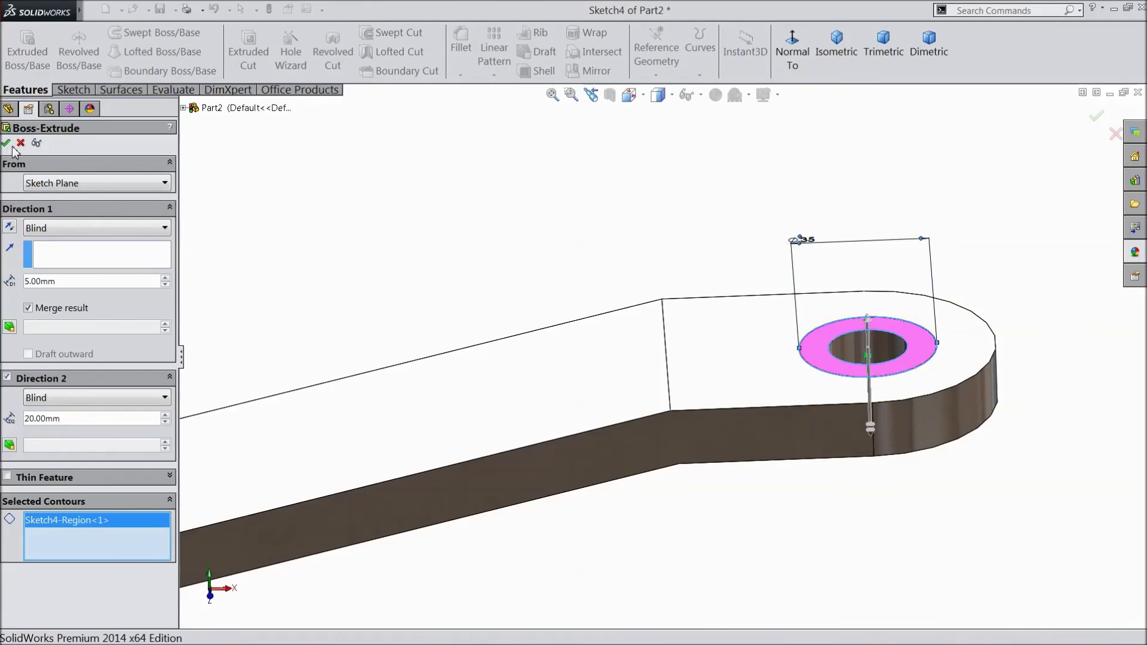
Step: Set up a constant-size fillet with a 3 mm radius
{"action": "left_click", "coordinate": [460, 41]}
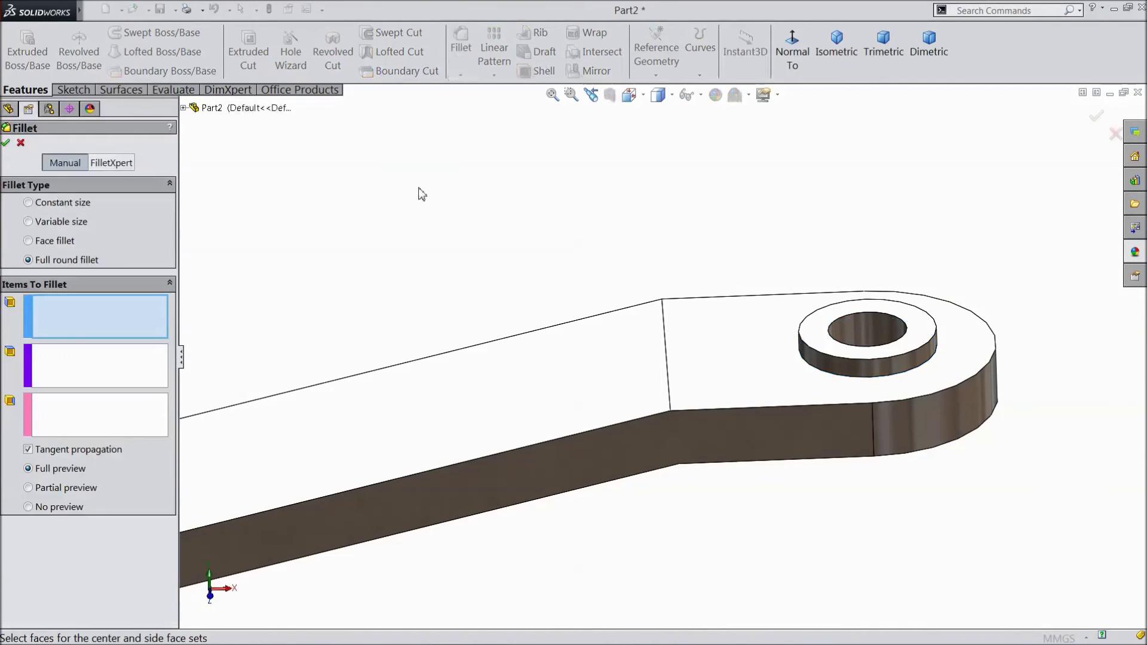
{"action": "left_click", "coordinate": [51, 202]}
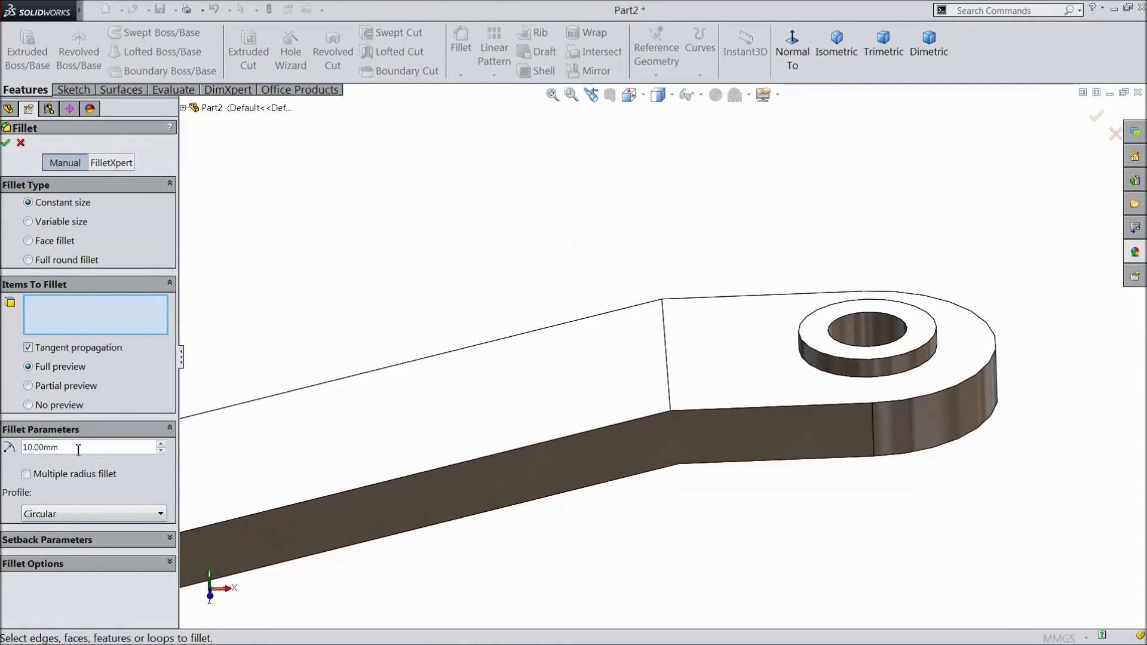
{"action": "left_click_drag", "start_coordinate": [77, 448], "coordinate": [22, 448]}
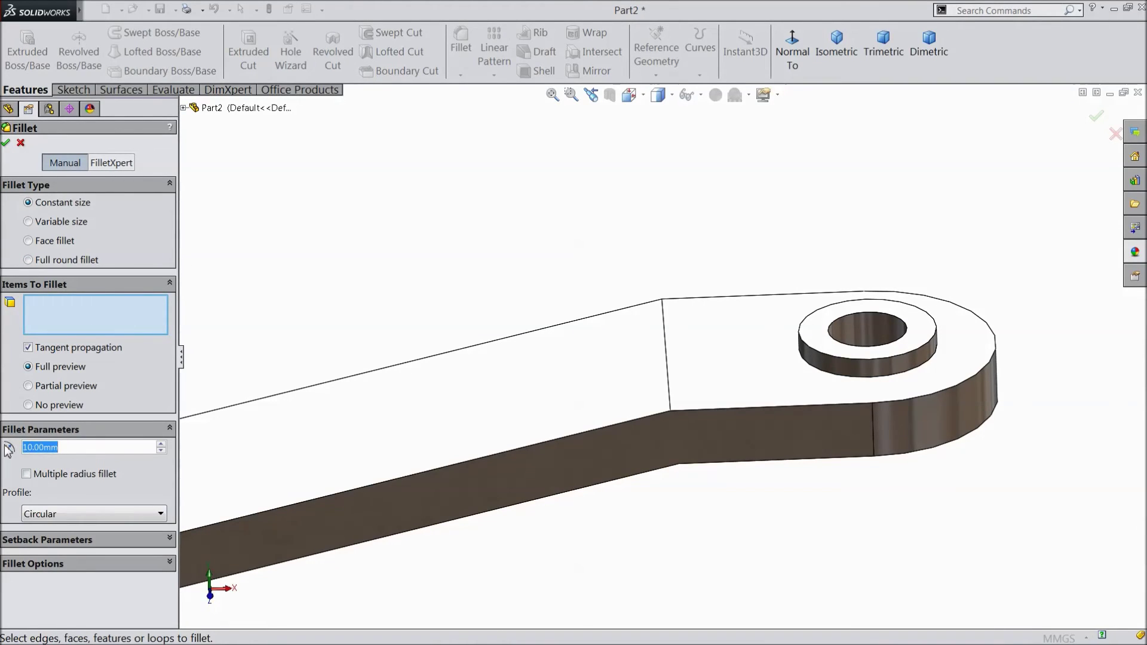
{"action": "type", "text": "3"}
{"action": "key", "text": "Return"}
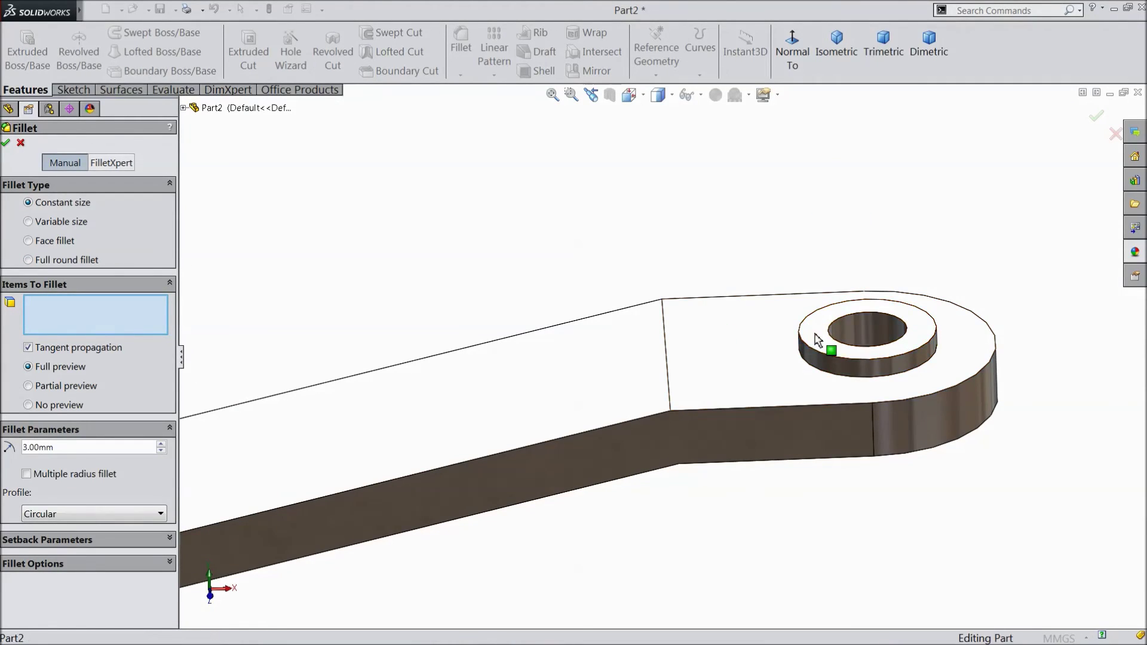
Step: Select the ring boss faces, the hole face and the boss top edge for filleting
{"action": "left_click", "coordinate": [816, 341]}
{"action": "middle_click_drag", "start_coordinate": [807, 530], "coordinate": [673, 249]}
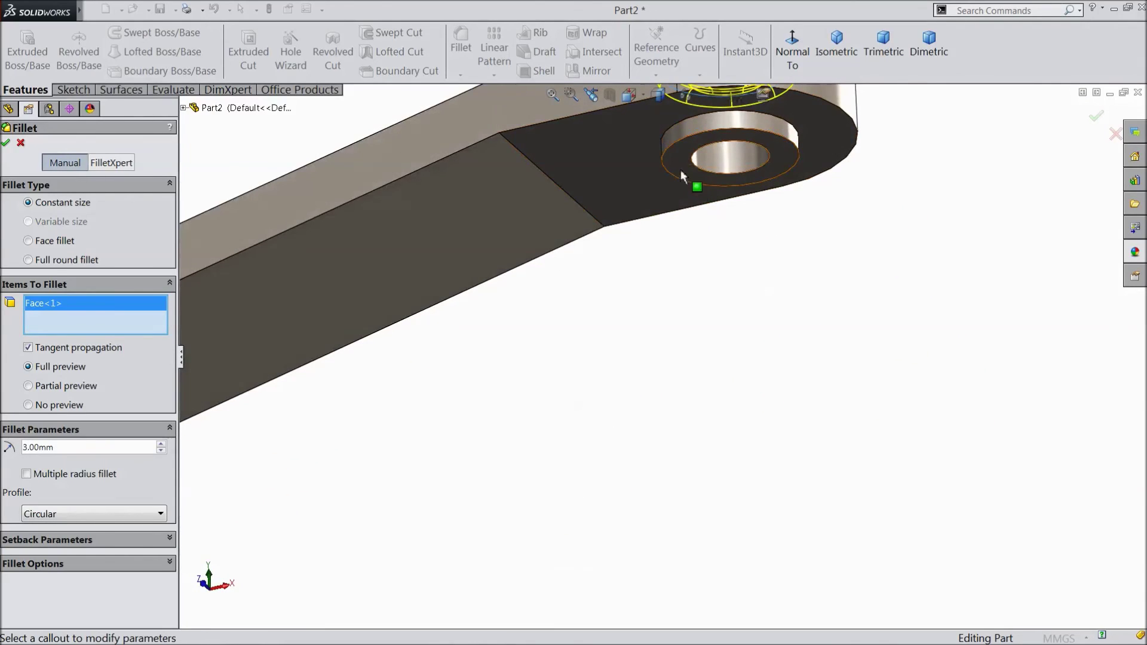
{"action": "left_click", "coordinate": [680, 170]}
{"action": "scroll", "coordinate": [730, 256], "scroll_direction": "up", "scroll_amount": 6}
{"action": "scroll", "coordinate": [306, 506], "scroll_direction": "down", "scroll_amount": 5}
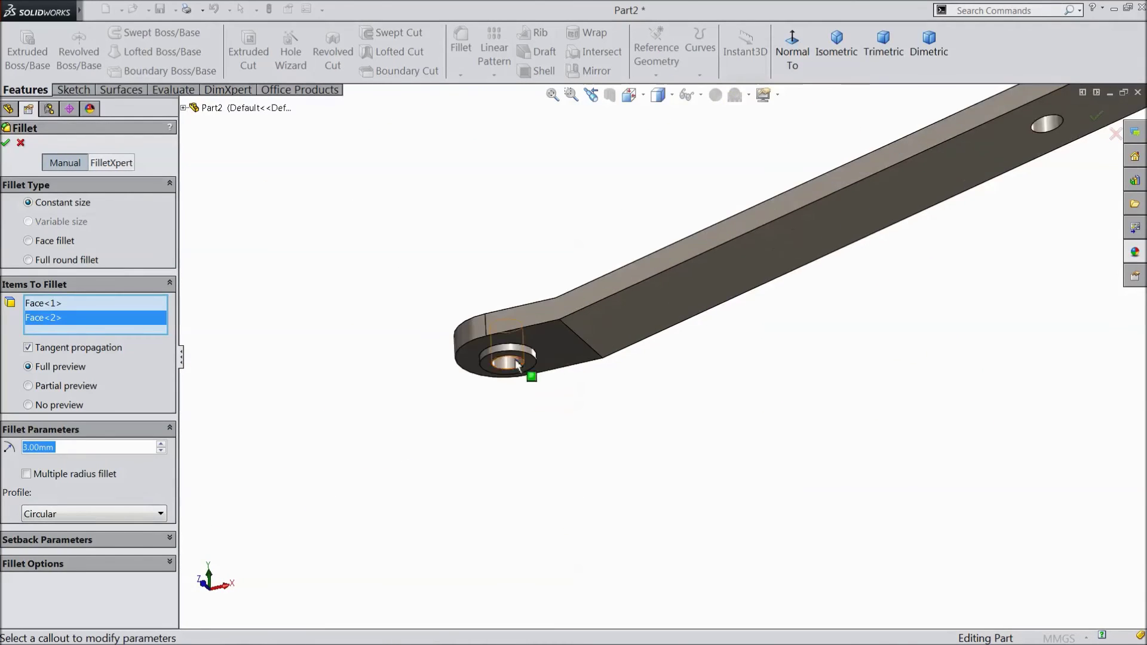
{"action": "scroll", "coordinate": [515, 360], "scroll_direction": "down", "scroll_amount": 3}
{"action": "left_click", "coordinate": [516, 361]}
{"action": "mouse_move", "coordinate": [436, 205]}
{"action": "middle_mouse_down"}
{"action": "mouse_move", "coordinate": [451, 275]}
{"action": "mouse_move", "coordinate": [438, 220]}
{"action": "mouse_move", "coordinate": [480, 260]}
{"action": "mouse_move", "coordinate": [559, 272]}
{"action": "middle_mouse_up"}
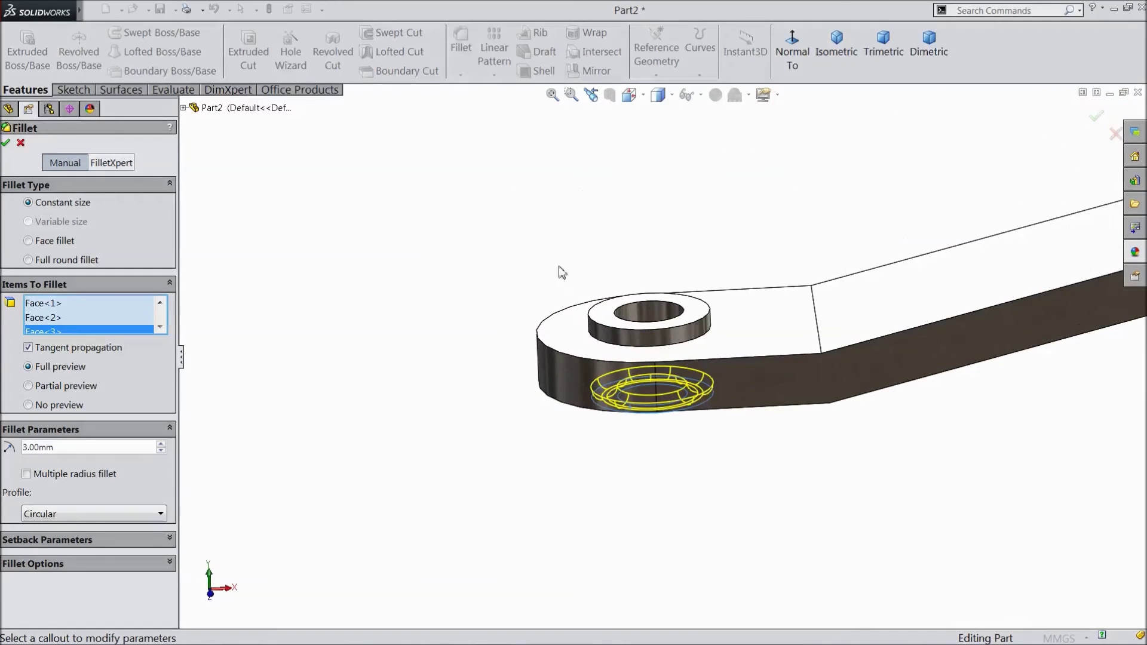
{"action": "left_click", "coordinate": [607, 323]}
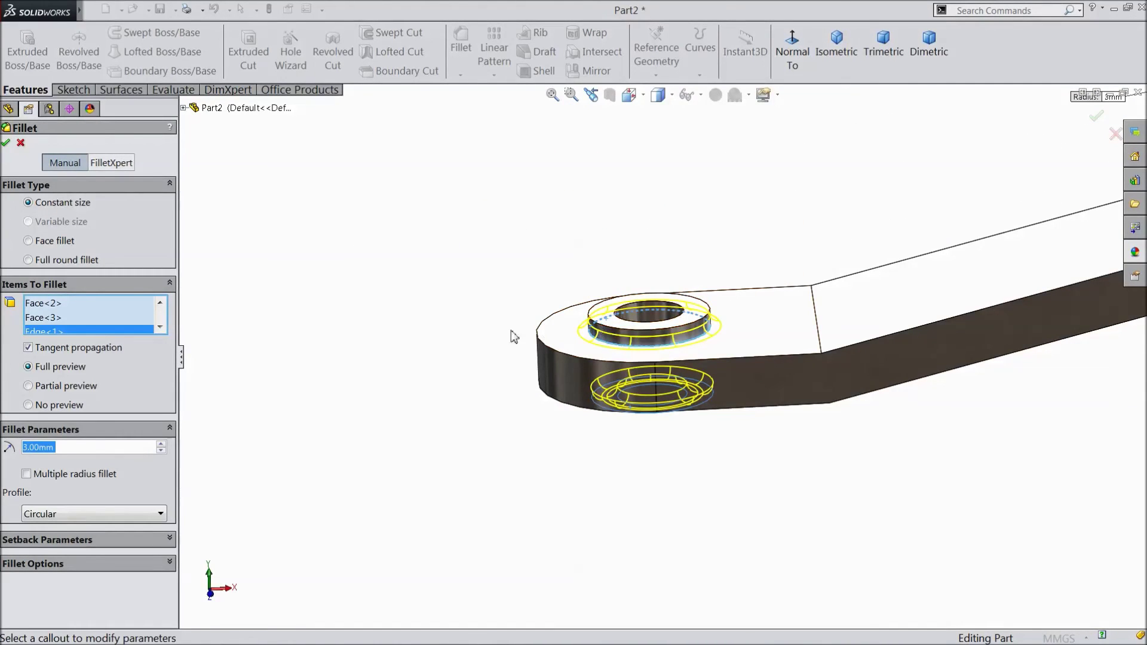
Step: Remove the stray edge, add the top ring boss face, and apply the 3 mm fillet
{"action": "right_click", "coordinate": [92, 337]}
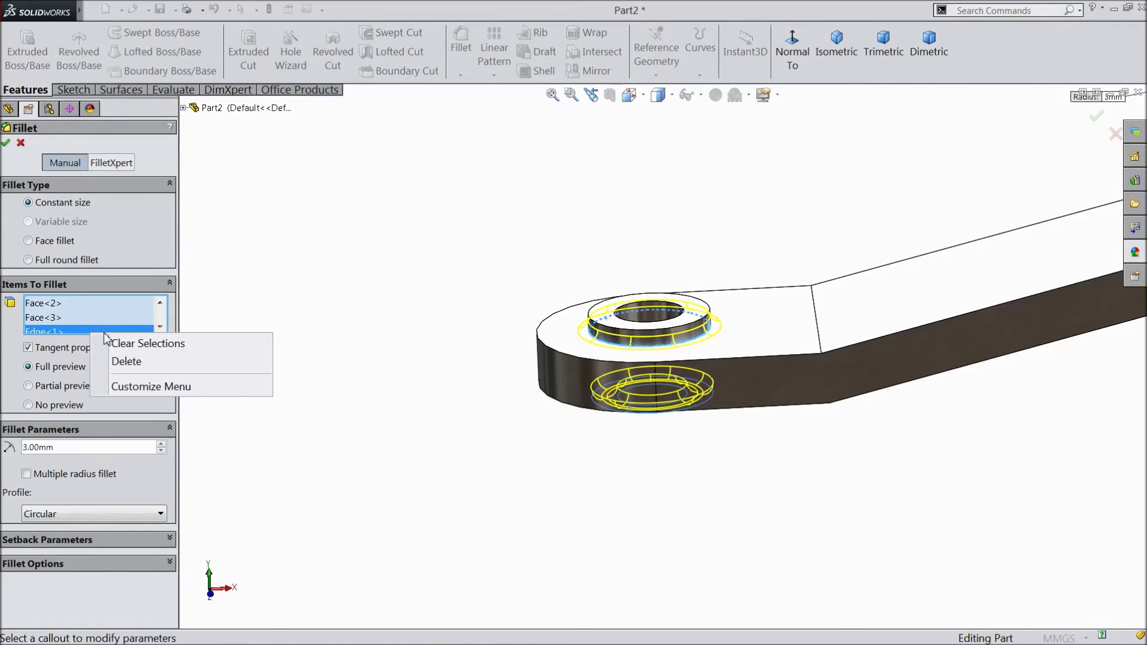
{"action": "left_click", "coordinate": [130, 363]}
{"action": "left_click", "coordinate": [615, 328]}
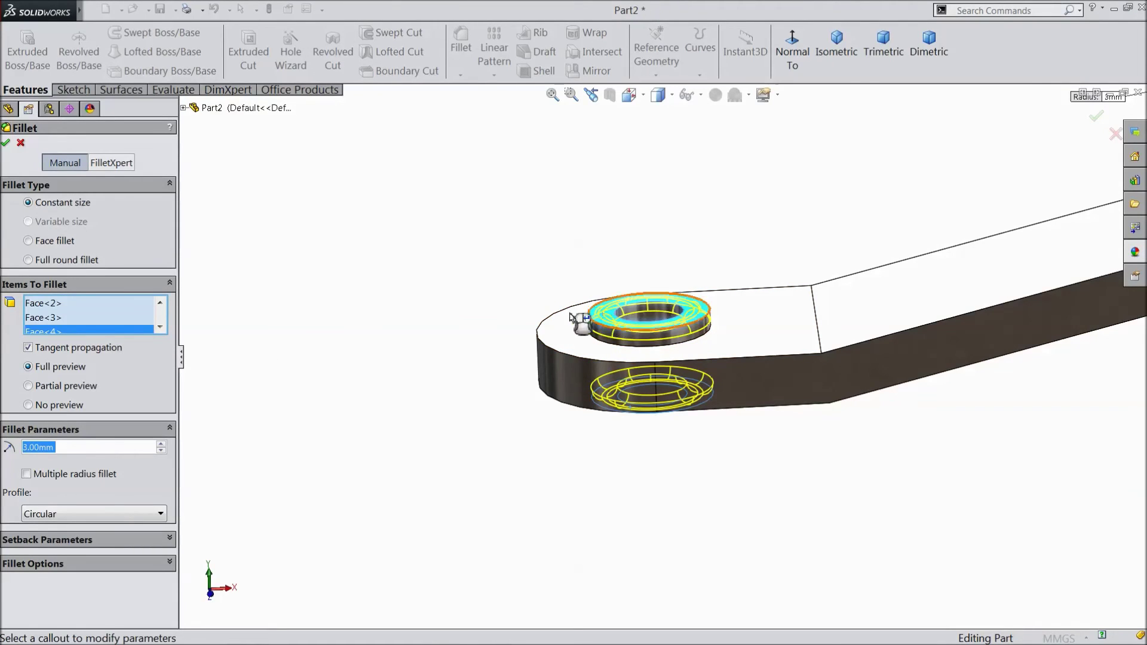
{"action": "left_click", "coordinate": [7, 144]}
{"action": "scroll", "coordinate": [391, 318], "scroll_direction": "up", "scroll_amount": 5}
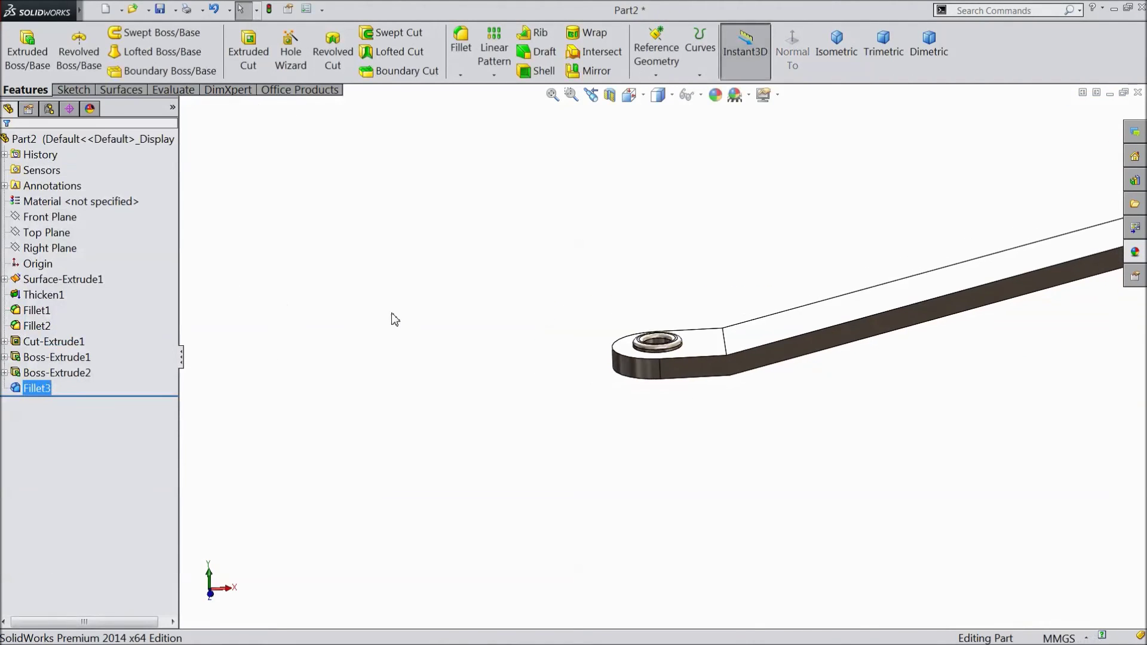
{"action": "mouse_move", "coordinate": [412, 289]}
{"action": "middle_mouse_down"}
{"action": "mouse_move", "coordinate": [481, 330]}
{"action": "mouse_move", "coordinate": [455, 341]}
{"action": "middle_mouse_up"}
{"action": "scroll", "coordinate": [828, 336], "scroll_direction": "up", "scroll_amount": 2}
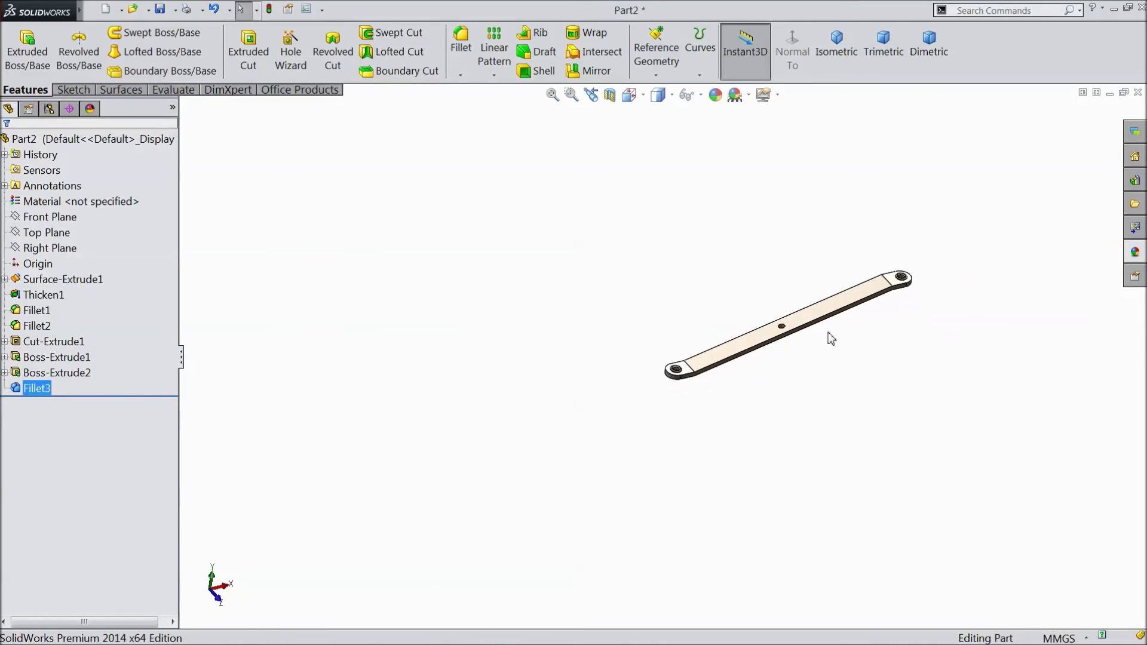
{"action": "scroll", "coordinate": [881, 308], "scroll_direction": "down", "scroll_amount": 3}
{"action": "scroll", "coordinate": [560, 383], "scroll_direction": "down", "scroll_amount": 3}
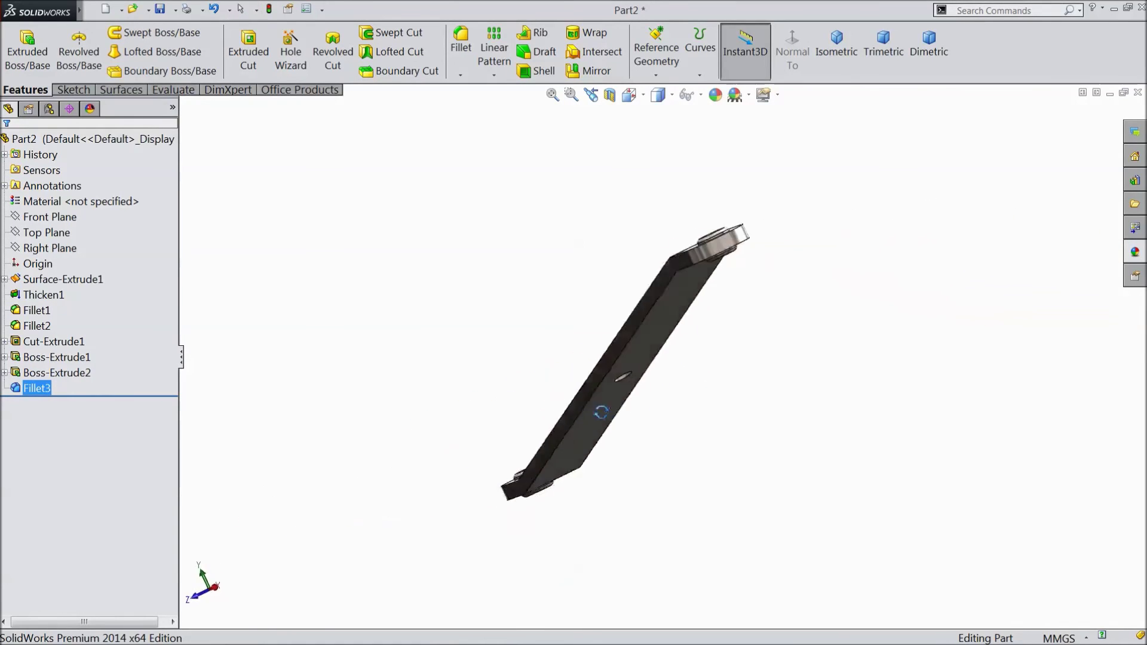